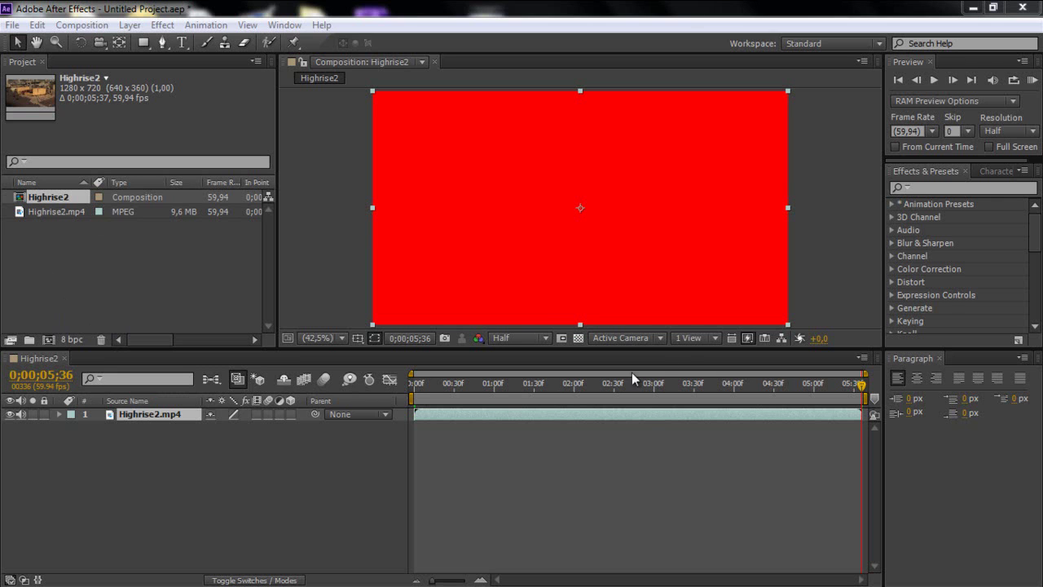
- Close the Paragraph panel to widen the timeline and scrub into the Highrise2 footage
click(939, 359)
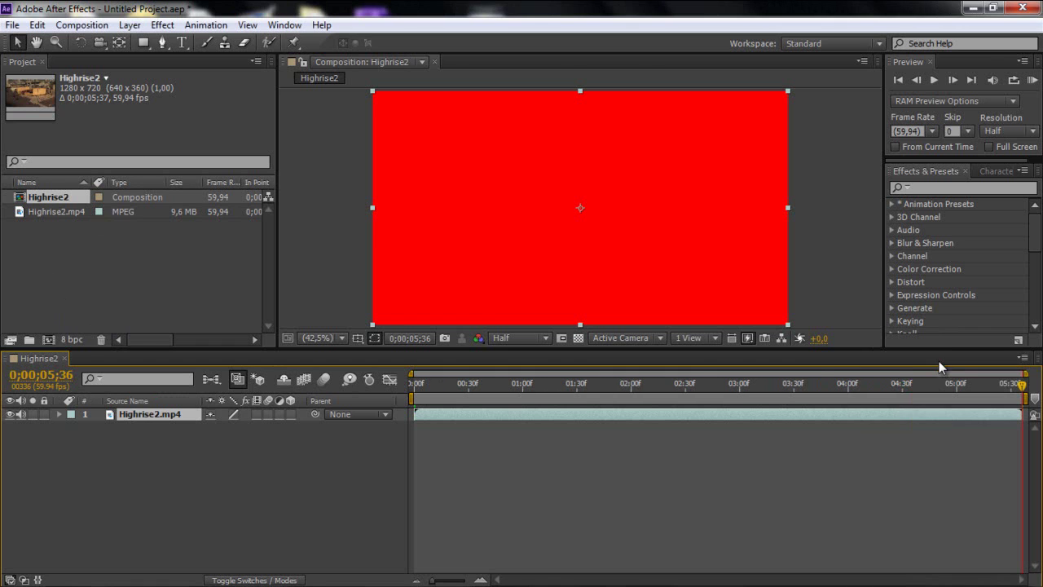
drag(603, 382, 483, 388)
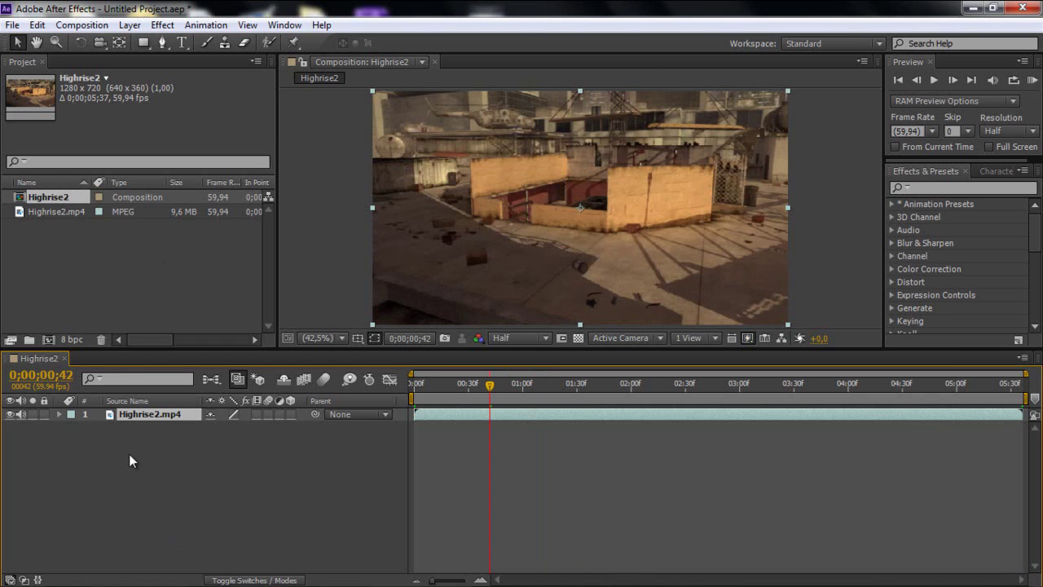
drag(489, 386, 457, 389)
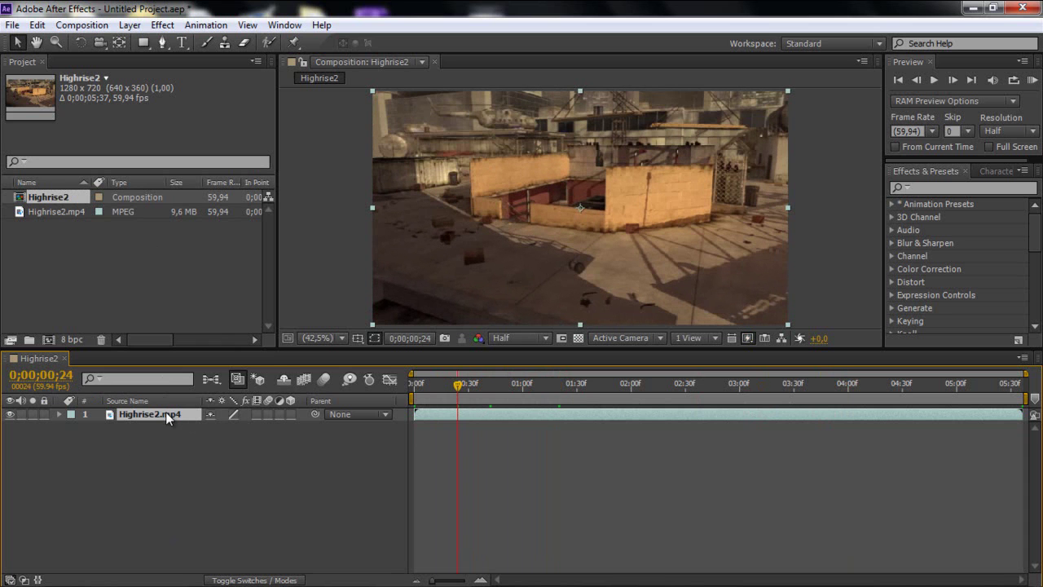
- Apply Track Camera to the Highrise2.mp4 layer and let the 3D Camera Tracker finish solving
right_click(165, 411)
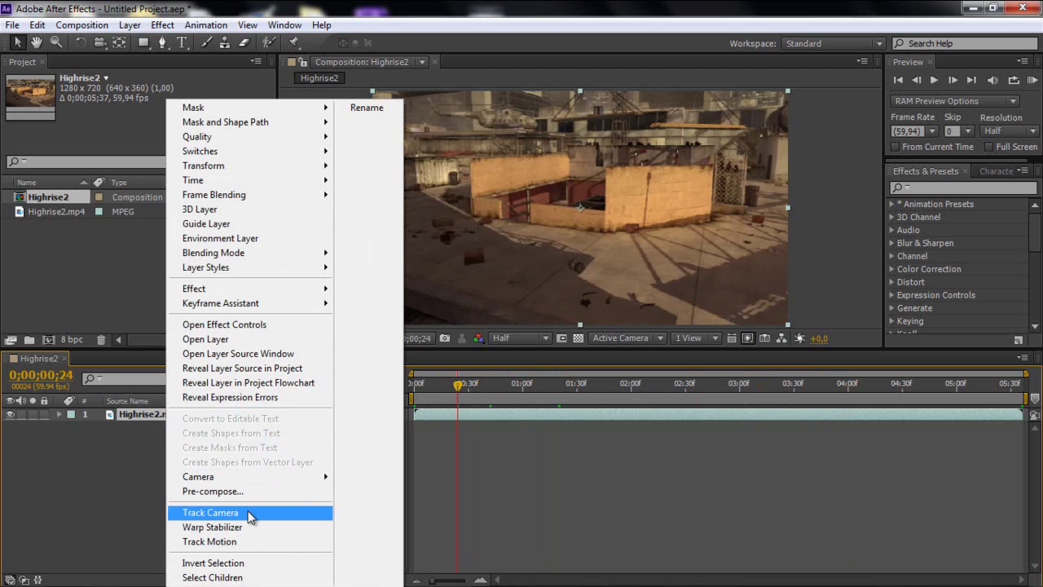
click(324, 513)
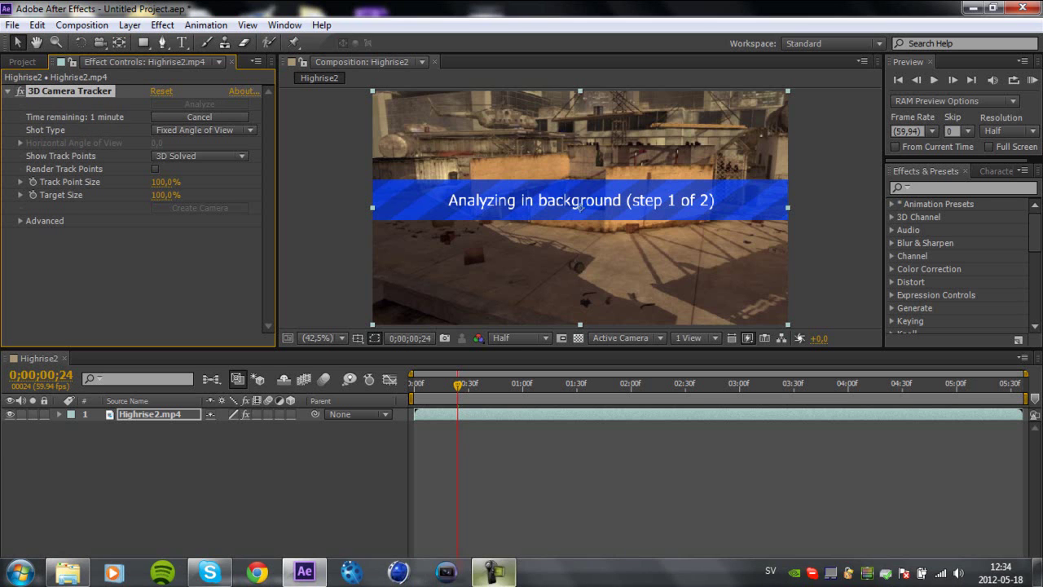
mouse_move(493, 570)
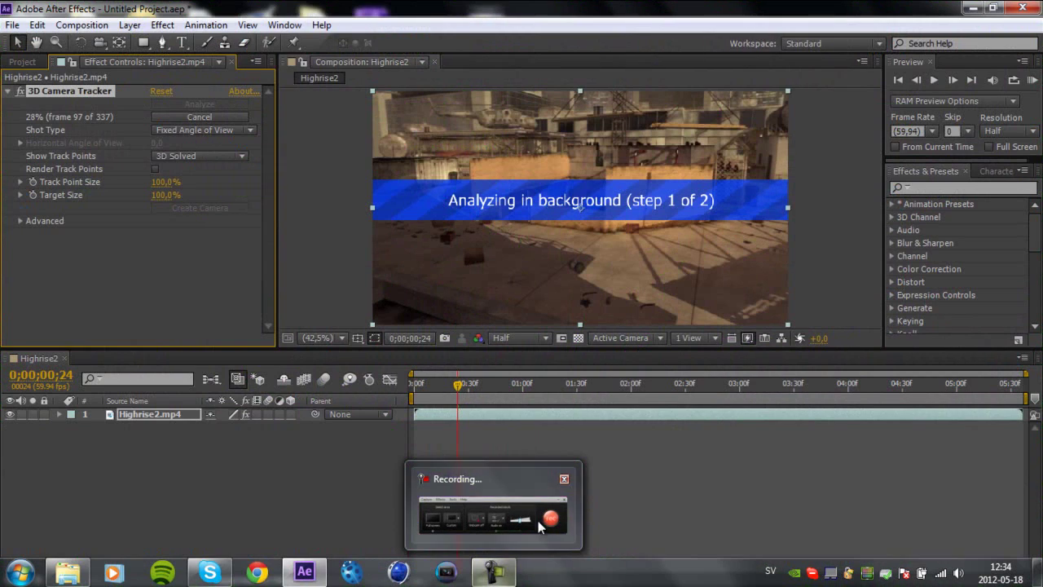
click(537, 520)
click(969, 529)
click(971, 530)
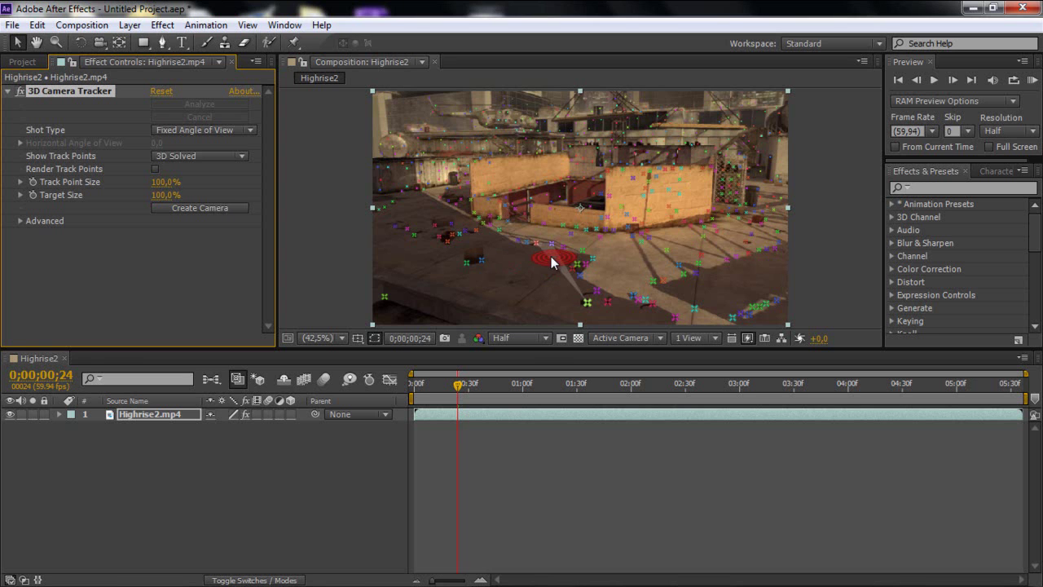
- Select three track points on the rooftop floor near the centre as the target
click(551, 256)
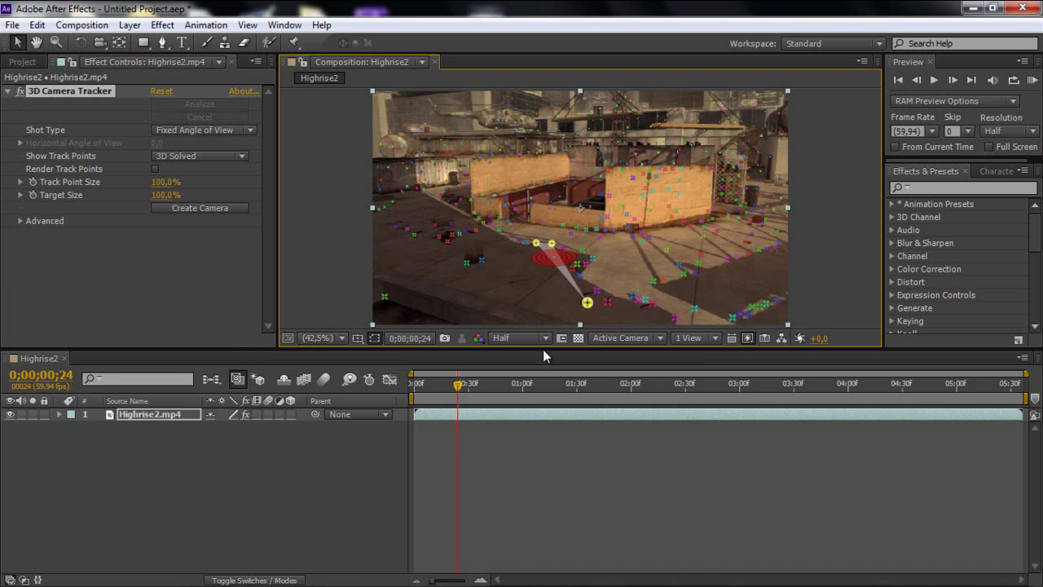
- Create a text layer and tracker camera at the target, then select the Text layer
right_click(557, 263)
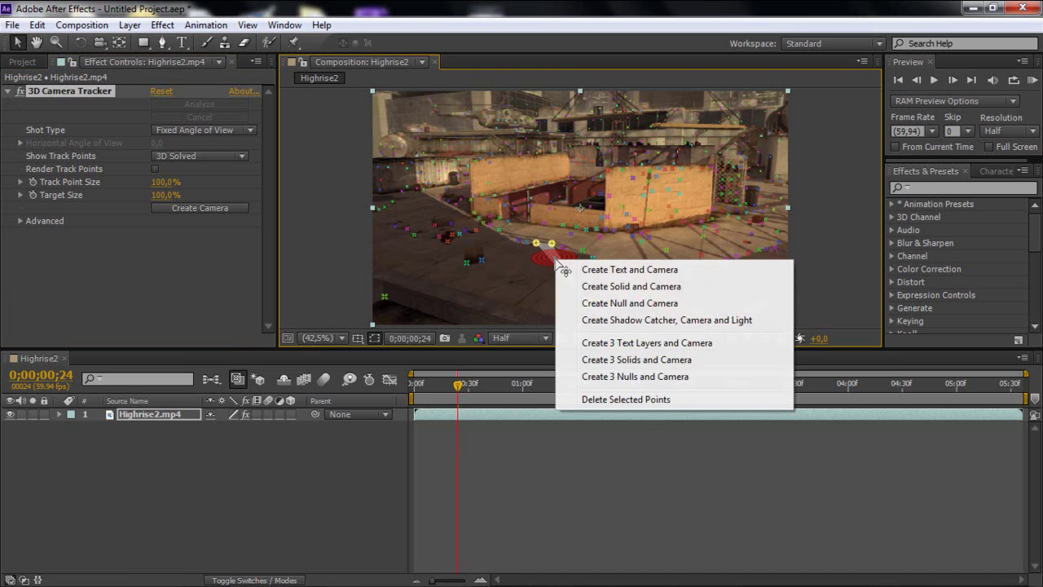
click(617, 270)
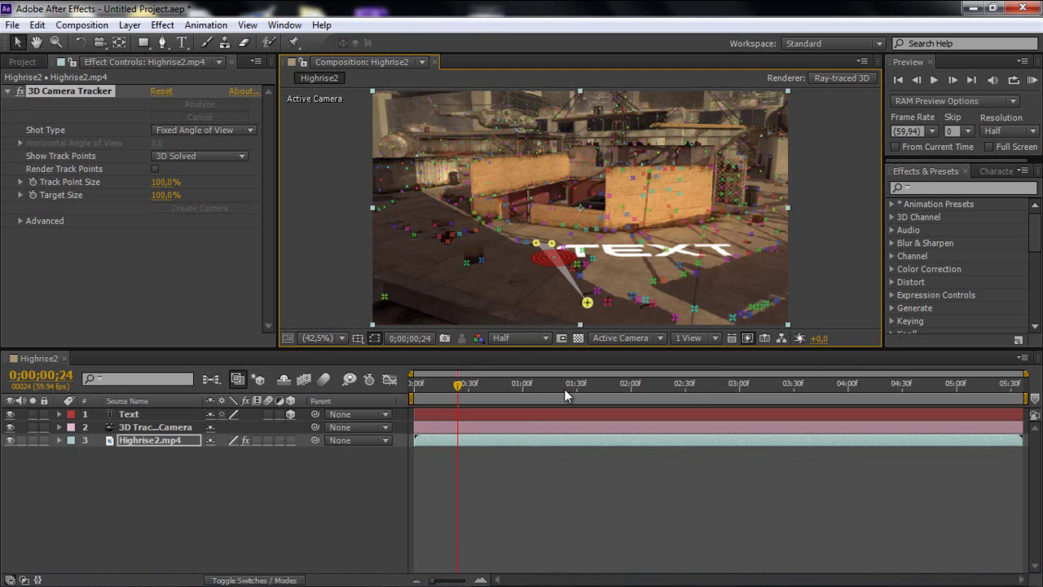
click(141, 413)
- Scrub through the clip to check the TEXT tracking, then return to the start
click(157, 440)
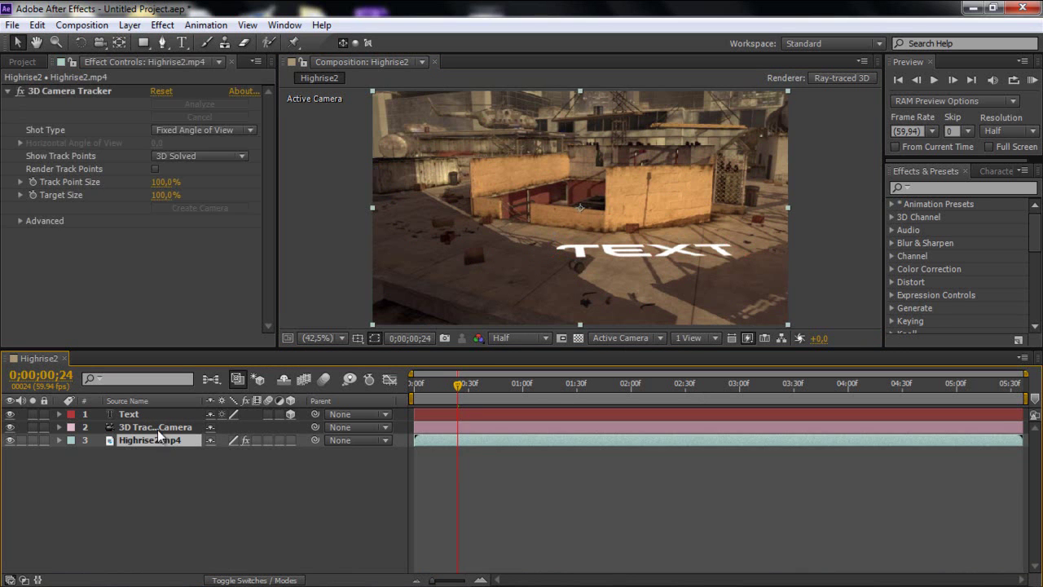
click(158, 427)
click(135, 415)
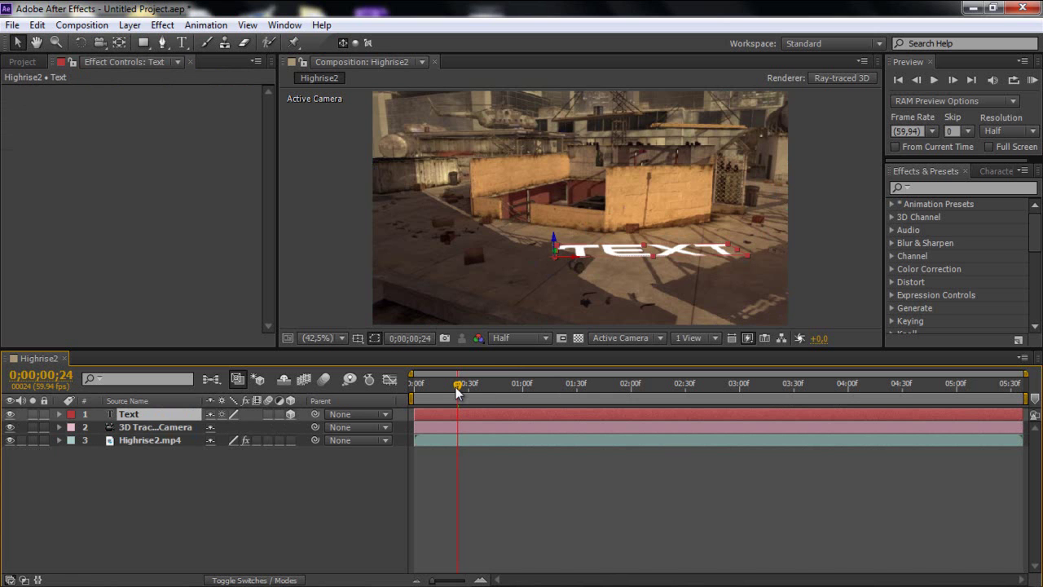
drag(457, 392, 1008, 396)
key(Home)
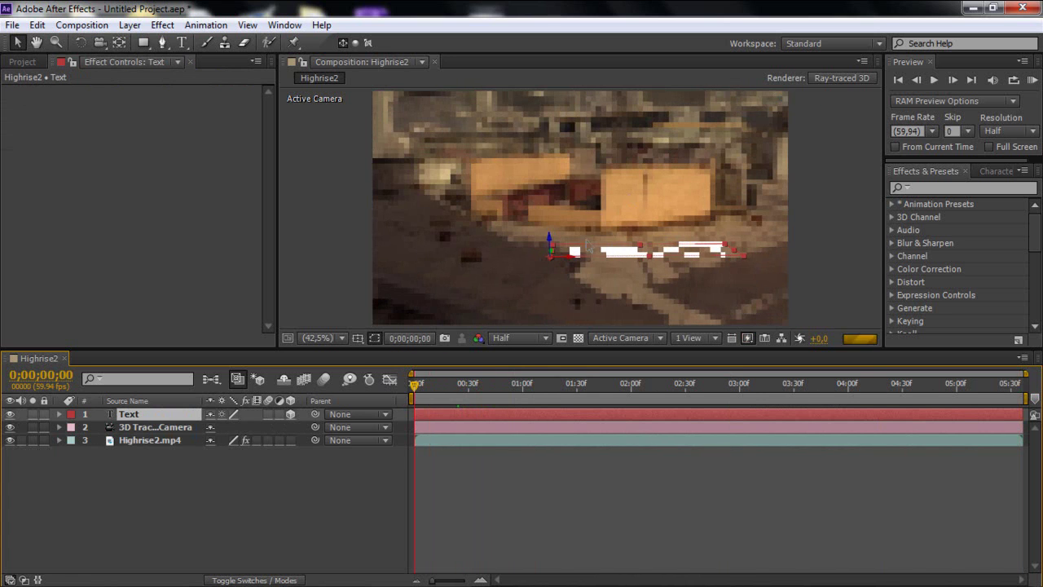
- Lower the viewer preview resolution to Quarter and select the Highrise2.mp4 layer
click(522, 338)
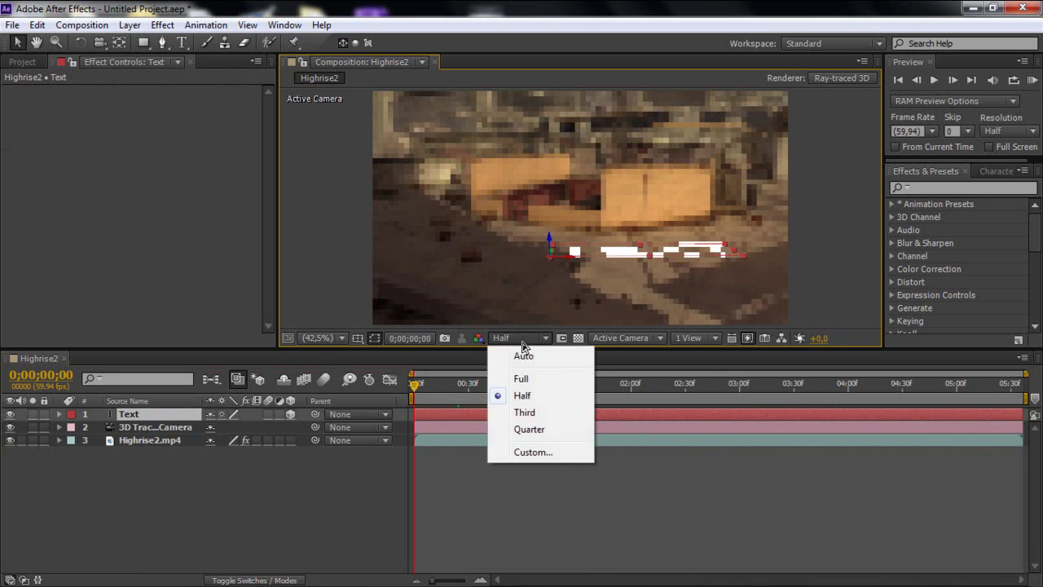
click(520, 430)
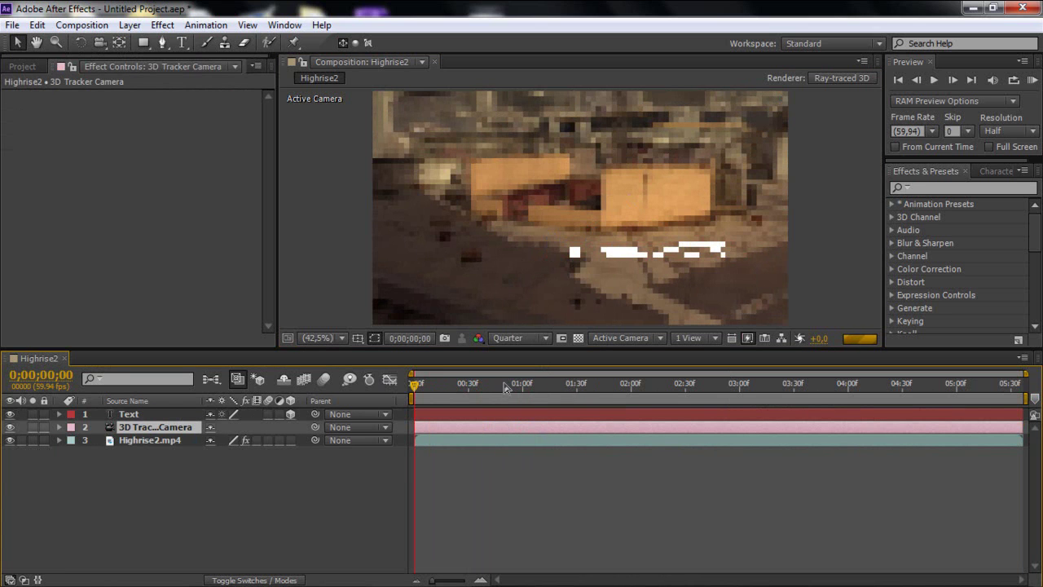
click(496, 439)
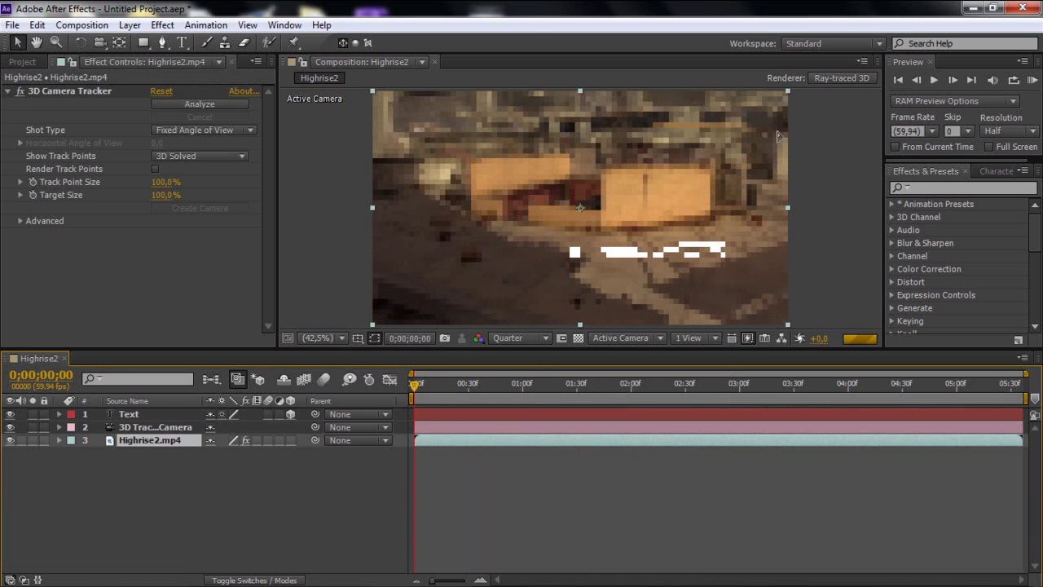
- Set the Ray-traced 3D renderer's Ray-tracing Quality to 2 and confirm the composition settings
click(828, 81)
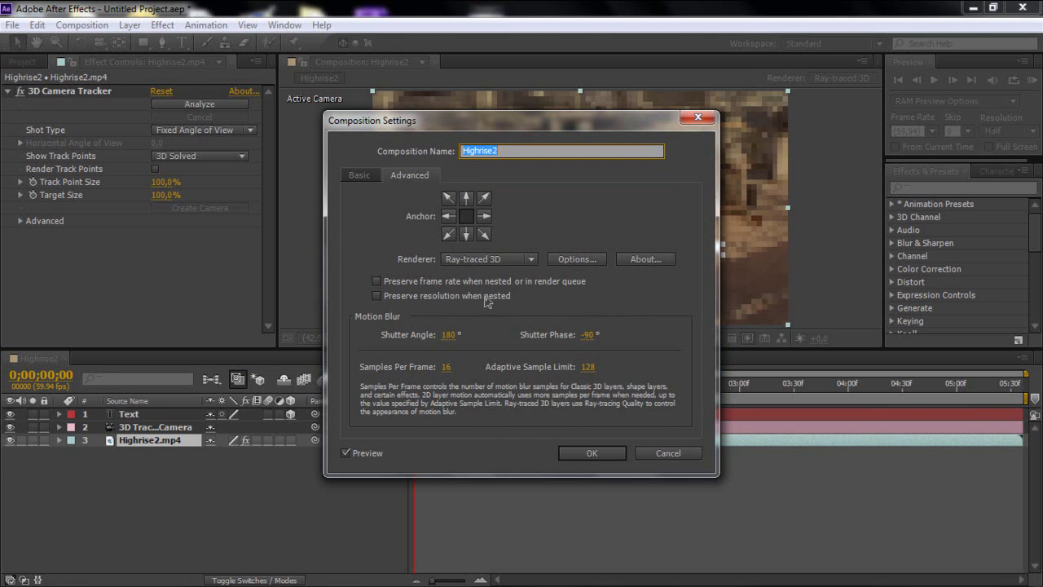
click(569, 259)
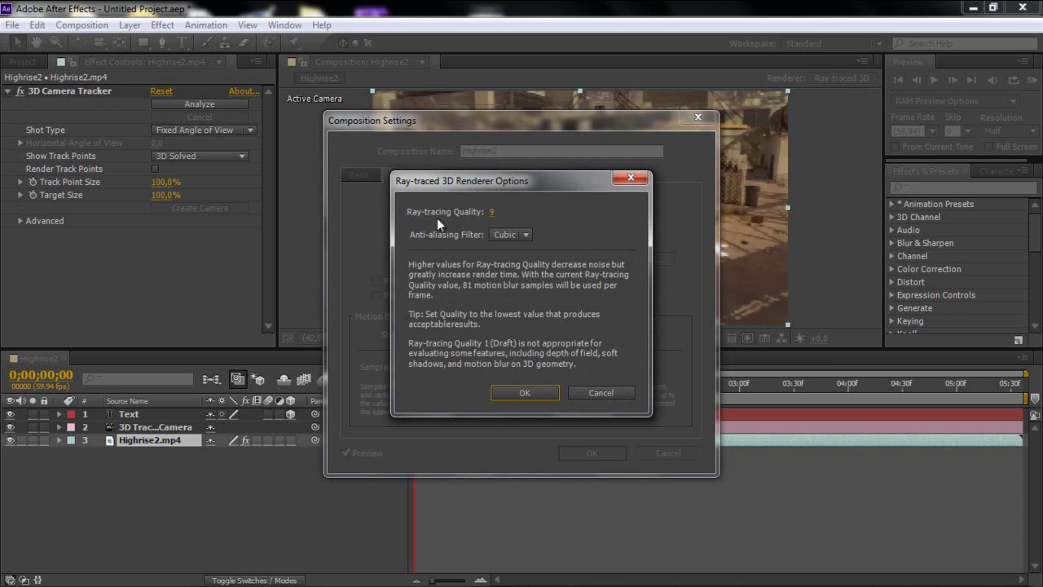
click(491, 212)
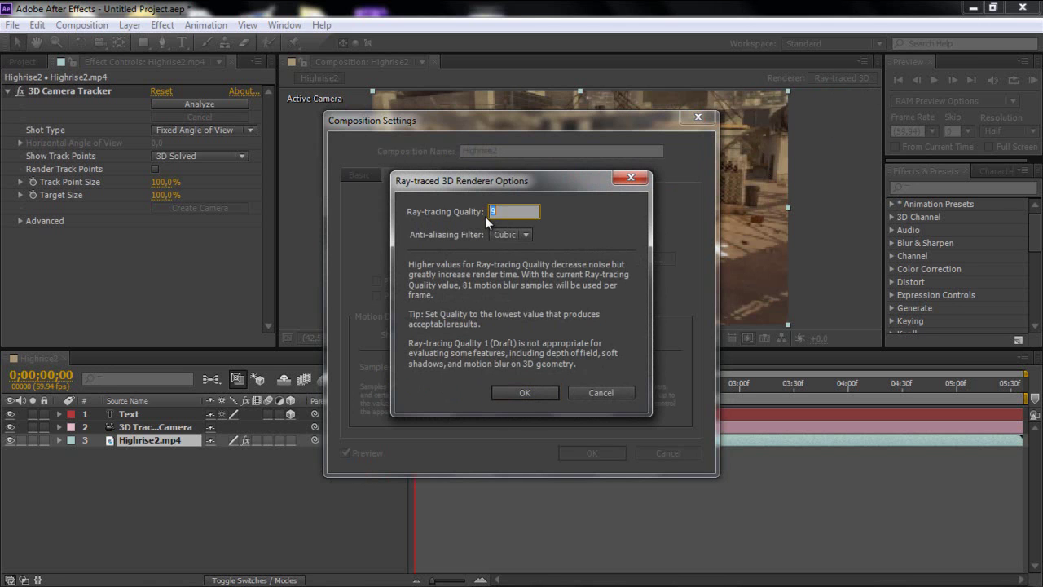
text(2)
click(520, 392)
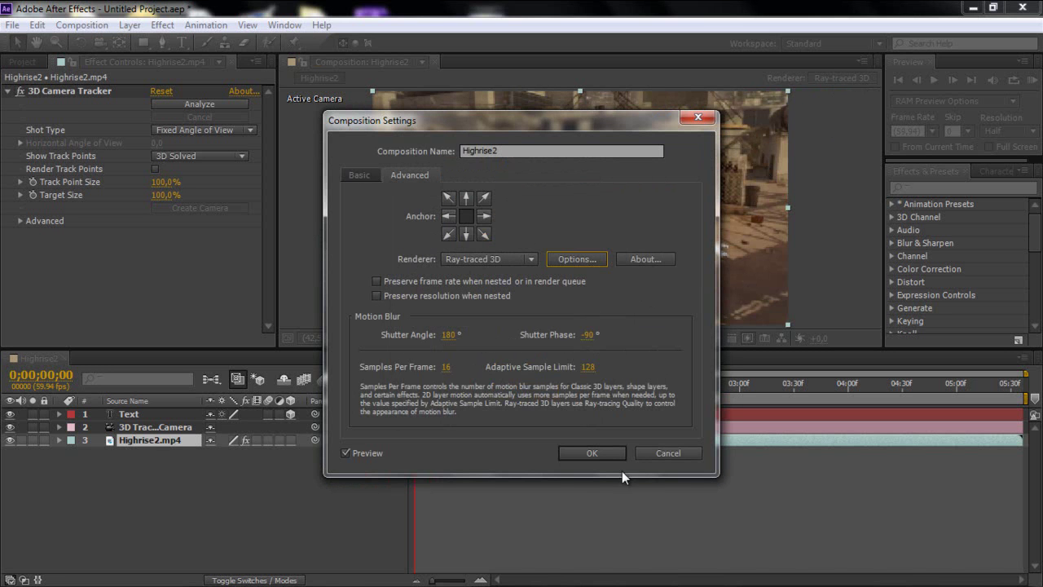
click(592, 453)
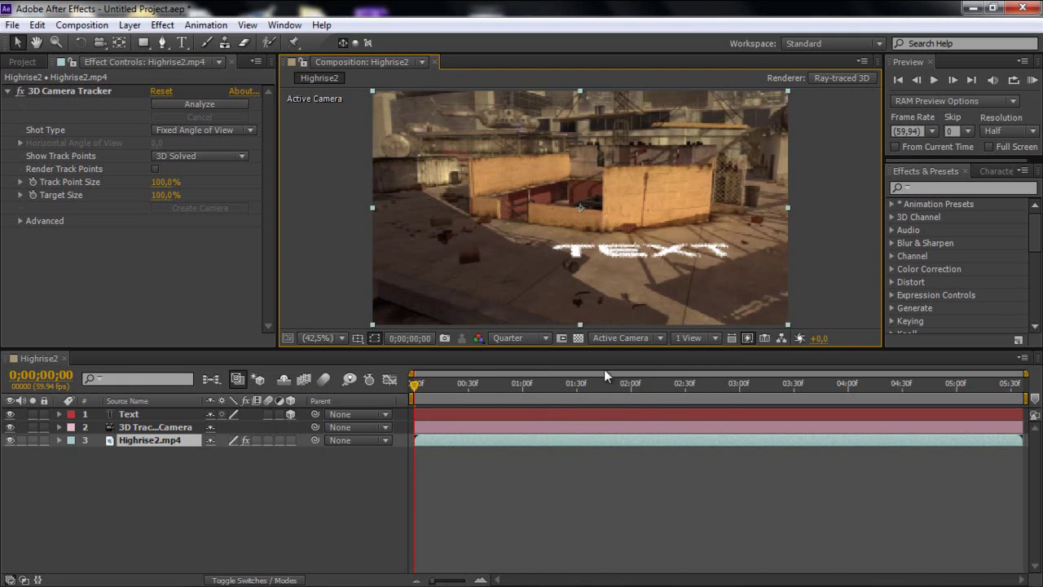
- Rotate the TEXT upright on the rooftop floor and move it further left
click(129, 414)
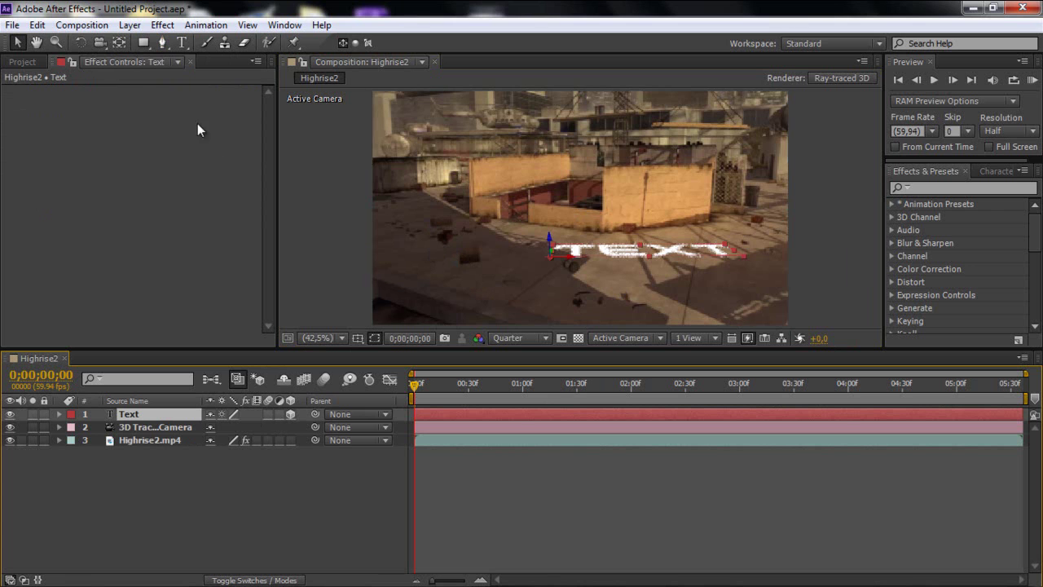
click(85, 44)
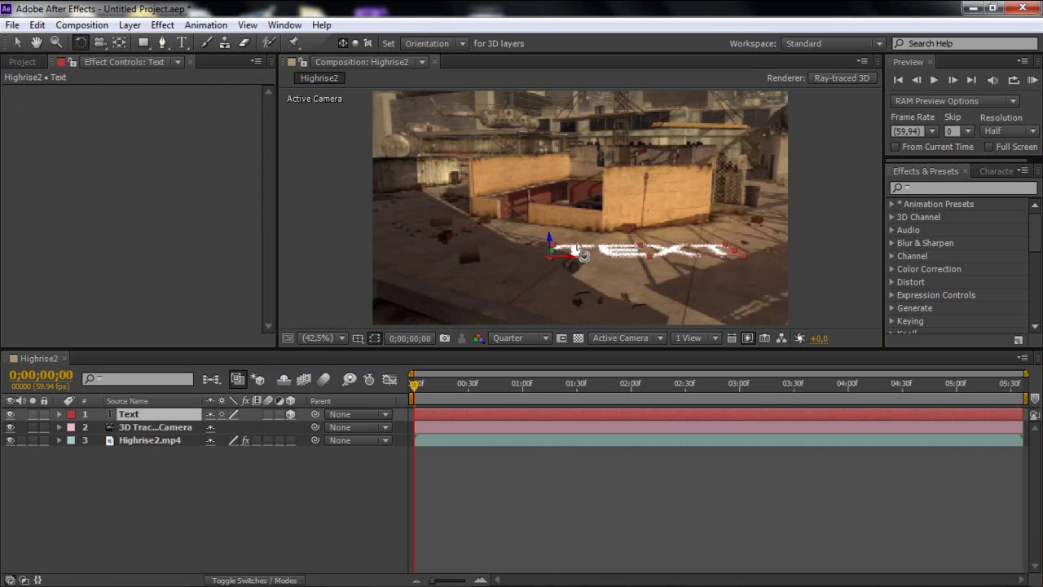
drag(568, 257, 564, 291)
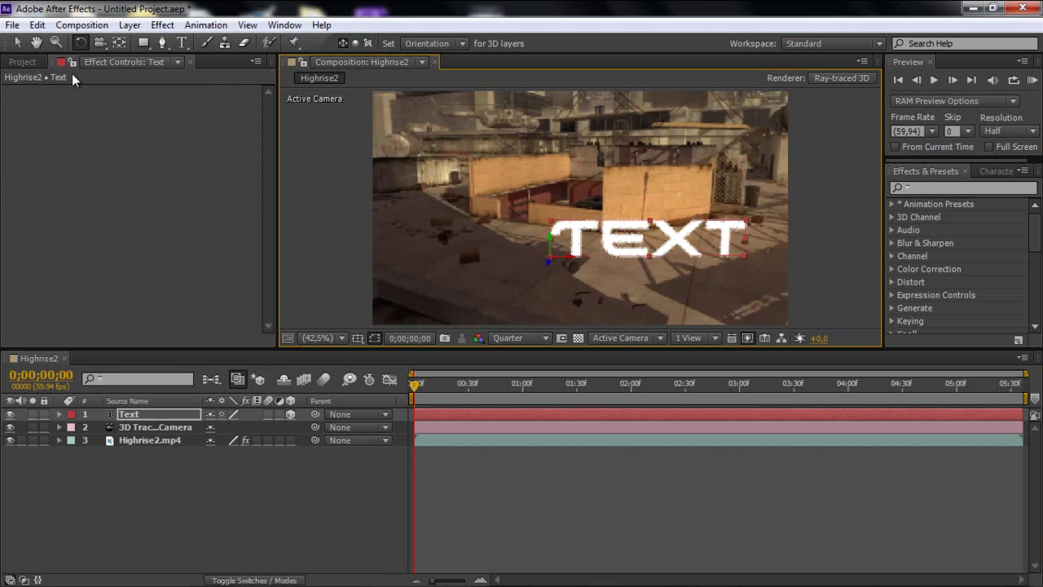
click(17, 43)
drag(562, 259, 477, 260)
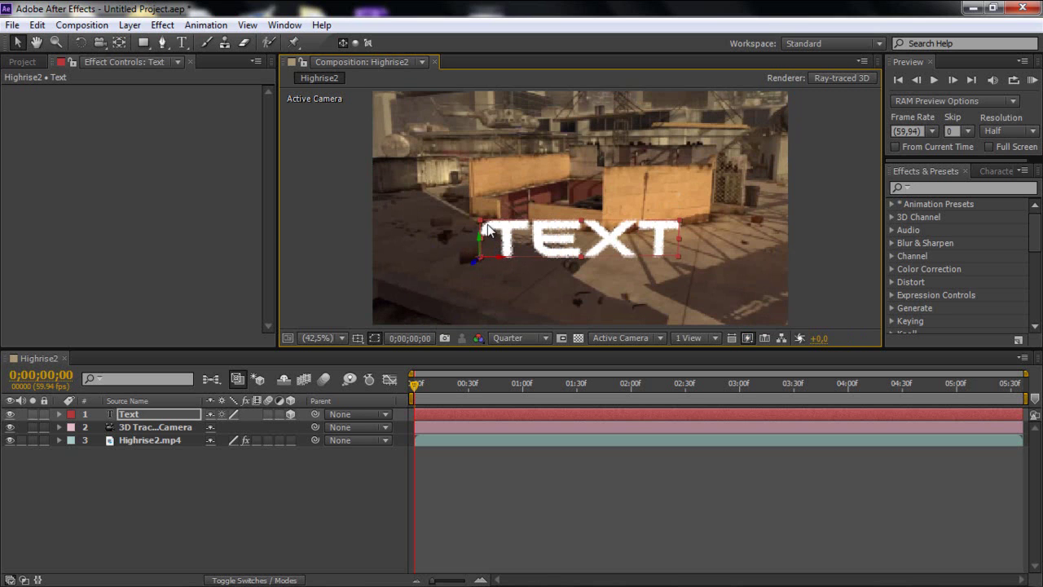
- Set the viewer preview resolution back to Half
click(441, 429)
click(521, 337)
click(527, 397)
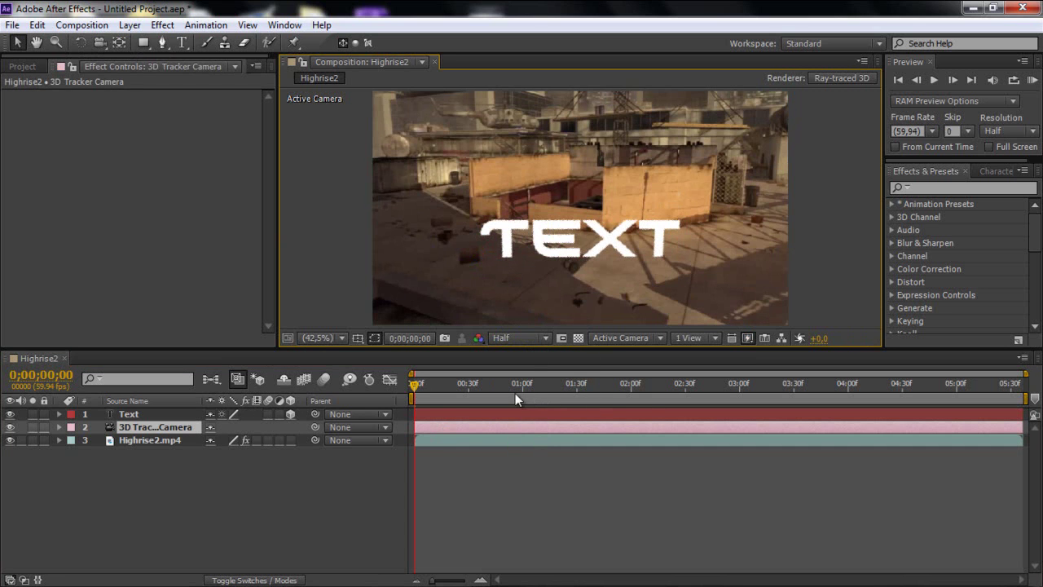
- Set the Text layer's Geometry Options Extrusion Depth to 41
click(454, 413)
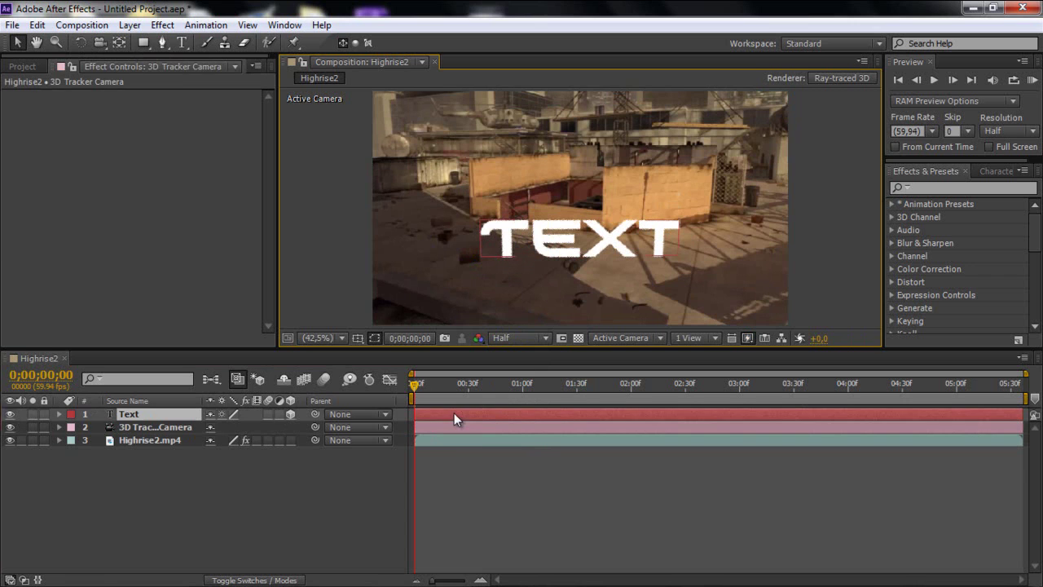
click(59, 413)
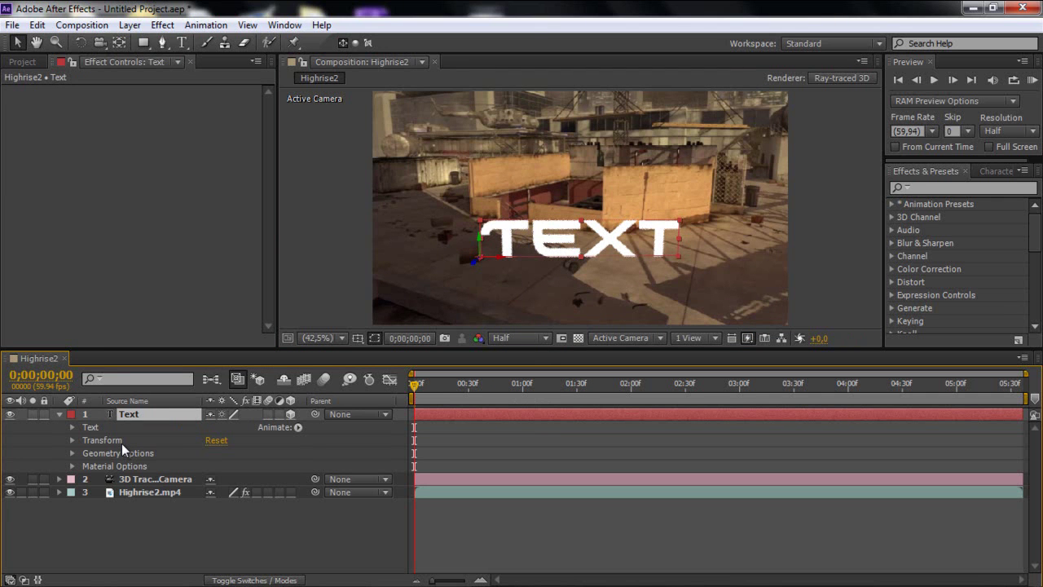
click(72, 453)
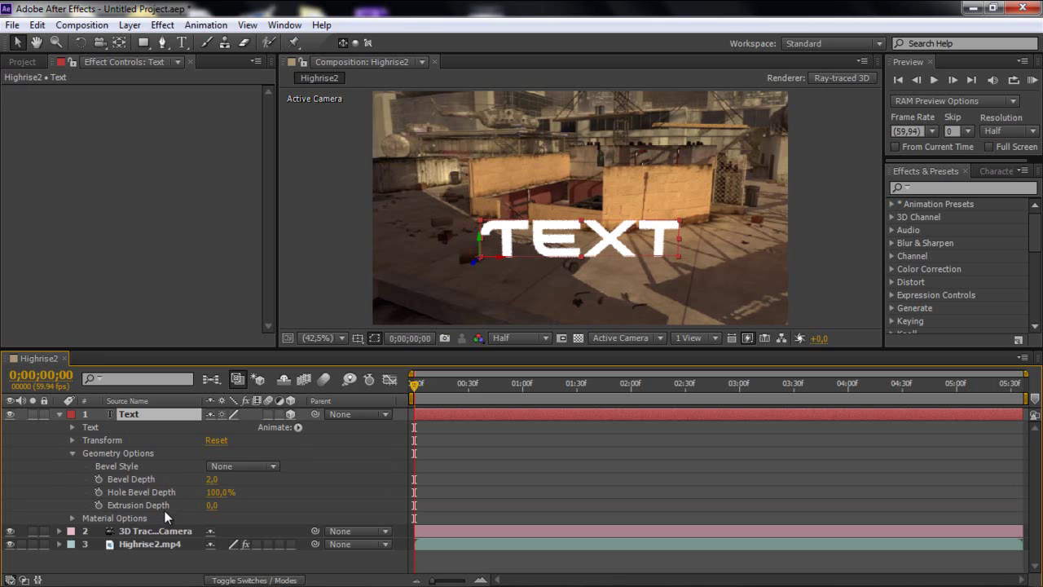
drag(213, 506, 240, 509)
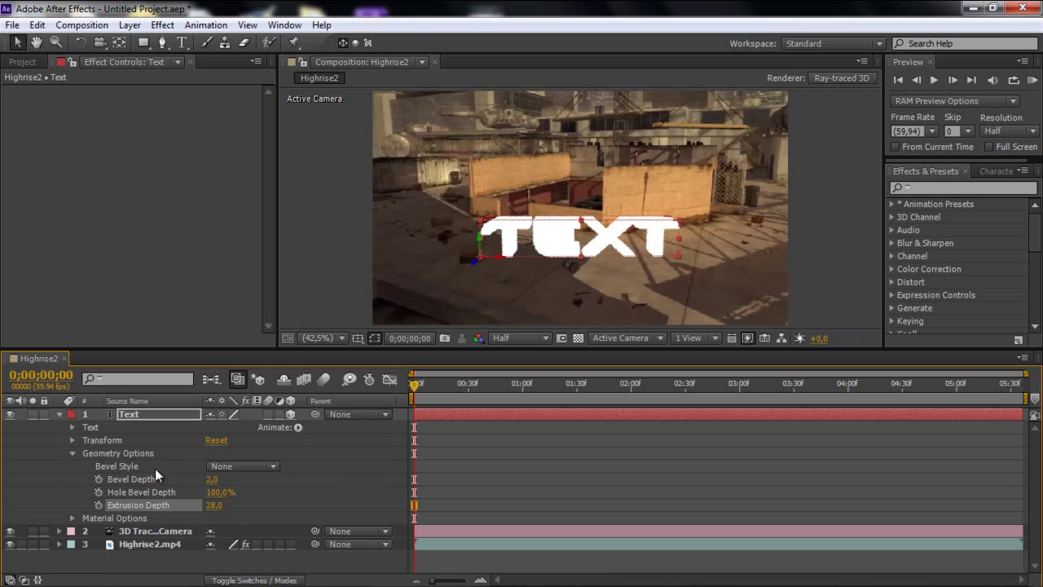
mouse_move(214, 506)
mouse_down()
mouse_move(229, 505)
mouse_move(216, 509)
mouse_up()
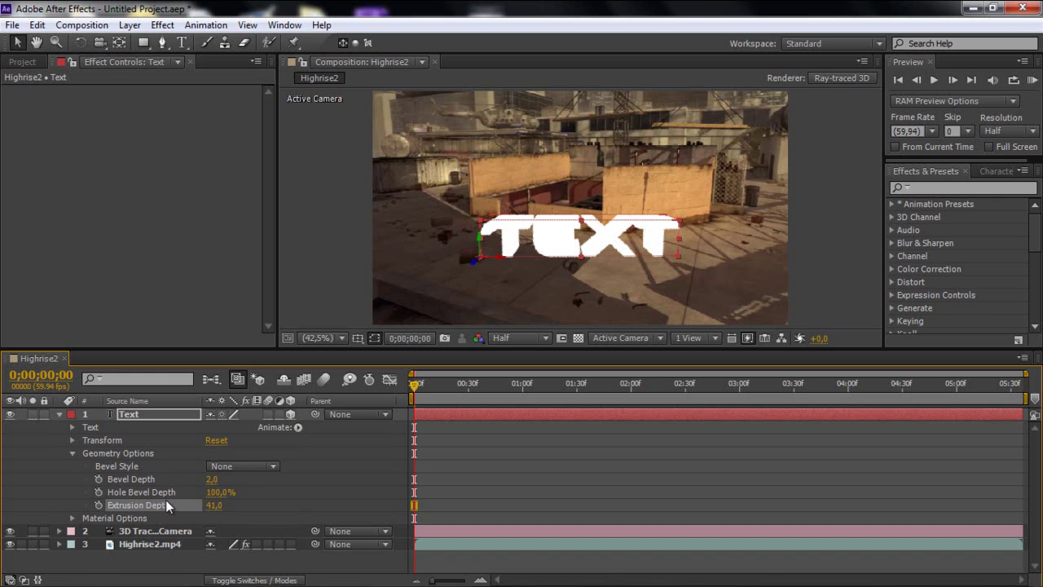
- Add spot light Light 1 with a brown sampled from the footage, placed below the TEXT
click(60, 414)
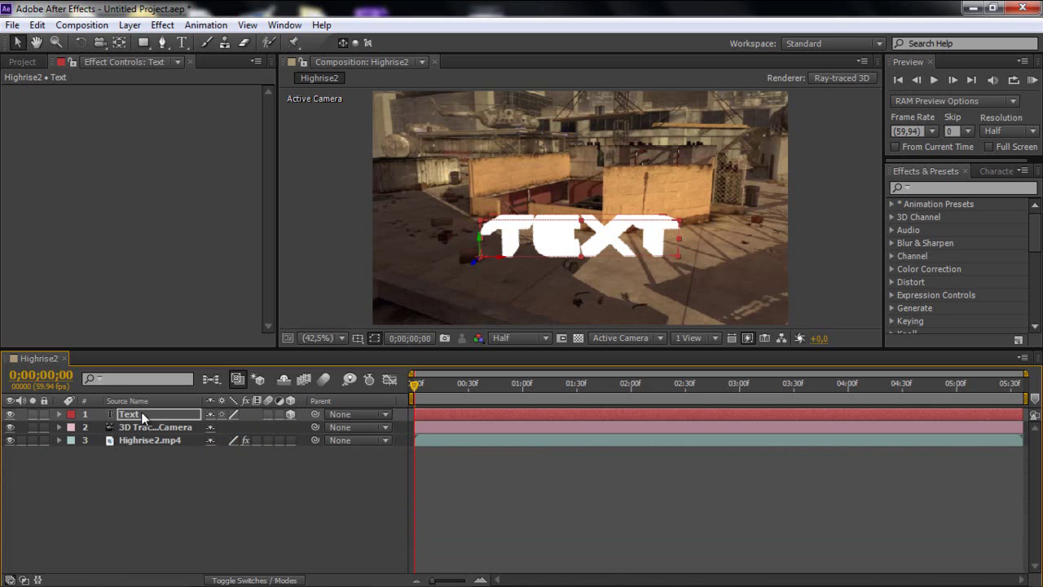
click(130, 25)
mouse_move(216, 40)
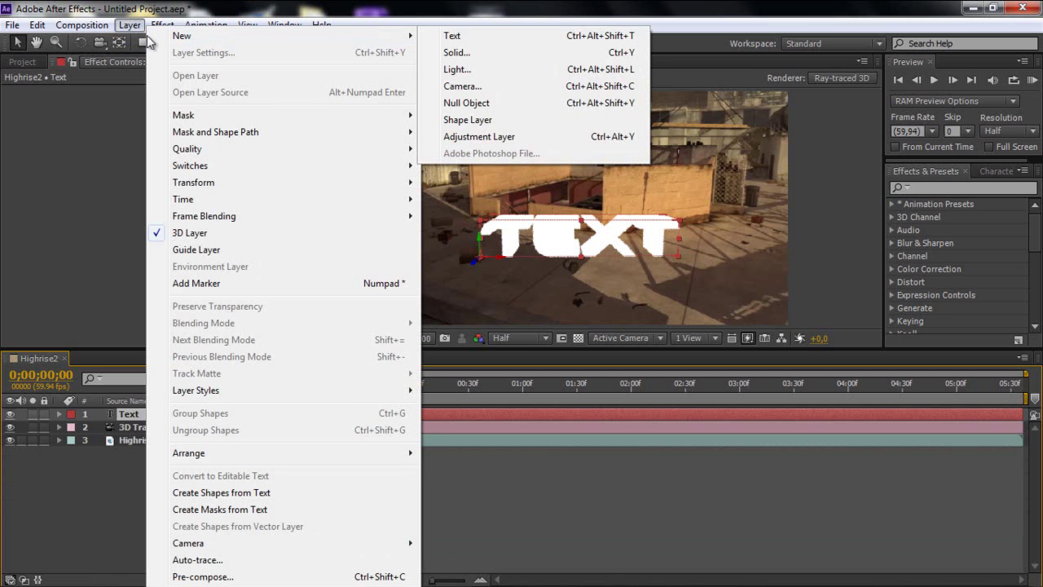
click(471, 71)
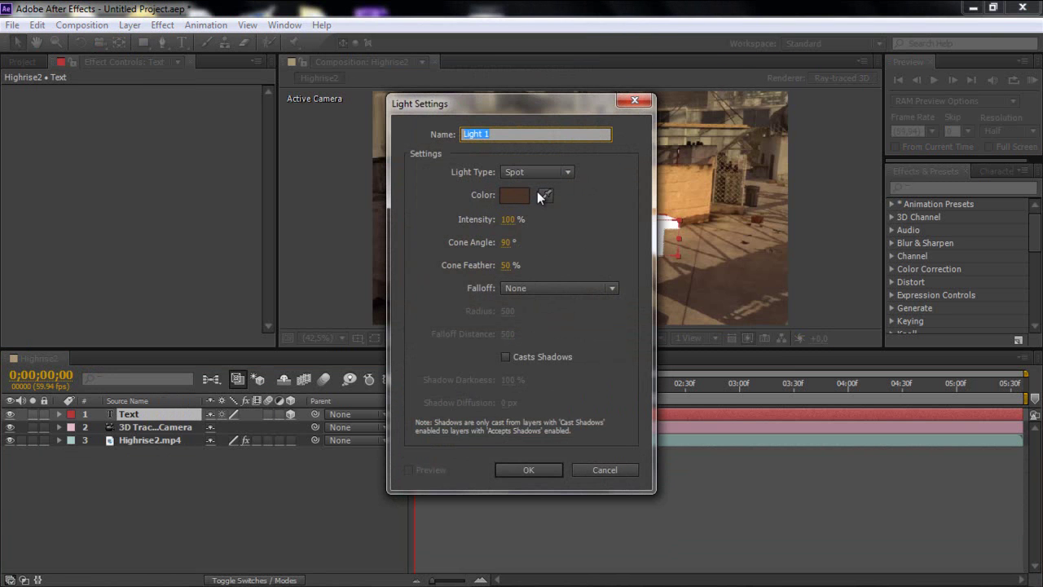
drag(505, 102, 200, 111)
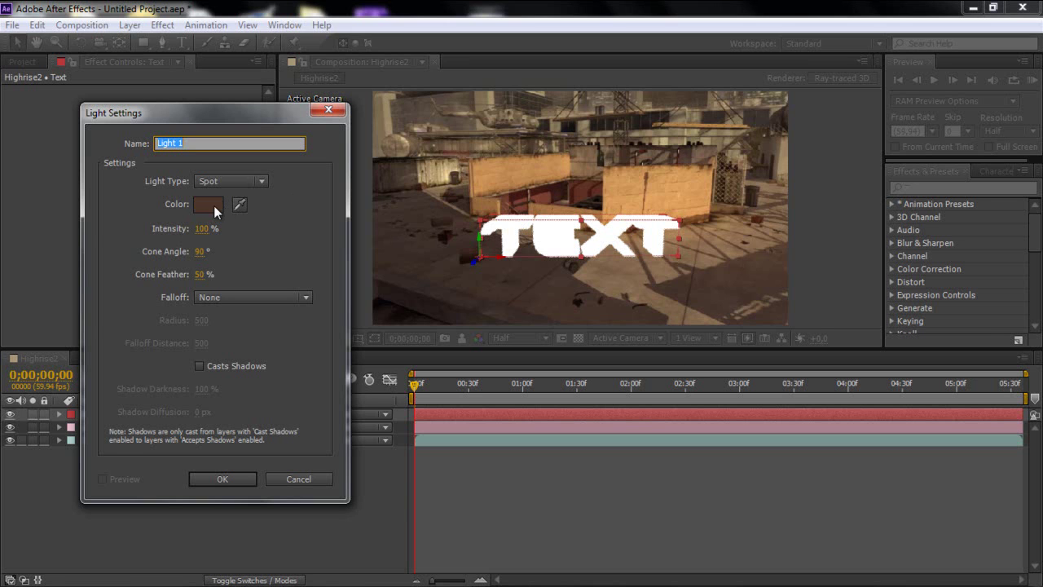
click(243, 204)
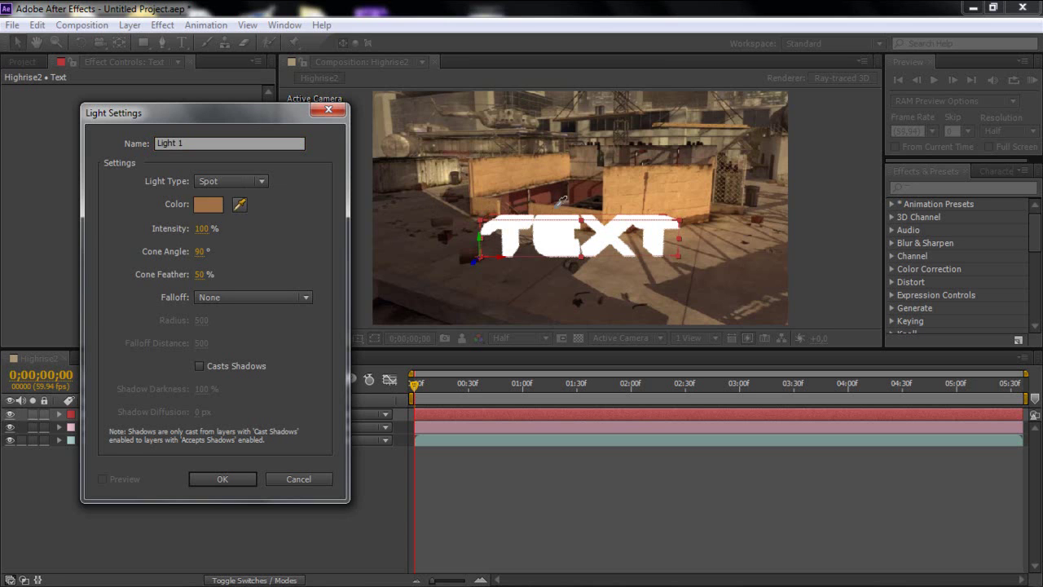
click(710, 267)
click(219, 479)
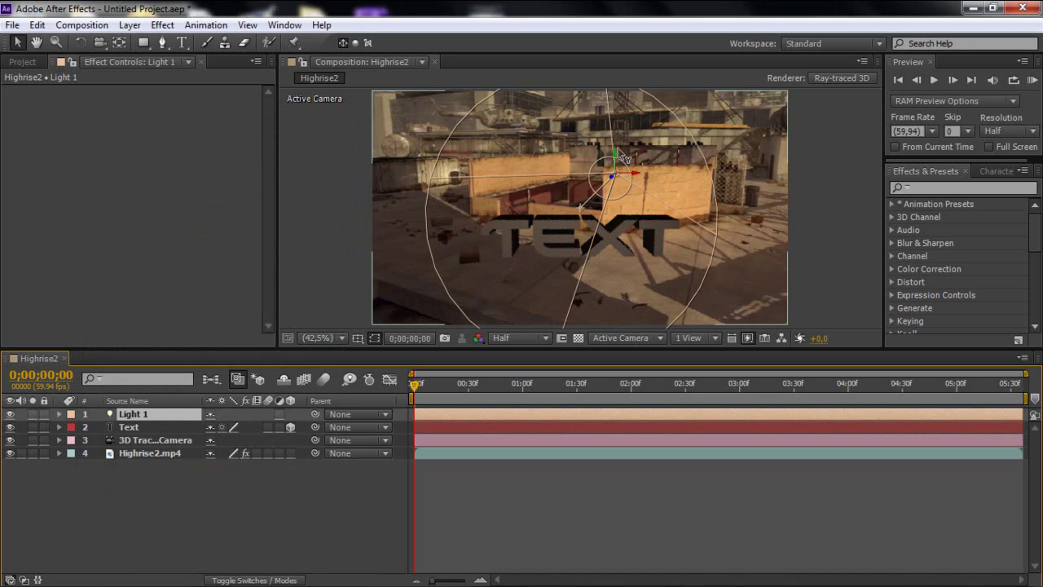
drag(621, 165, 619, 200)
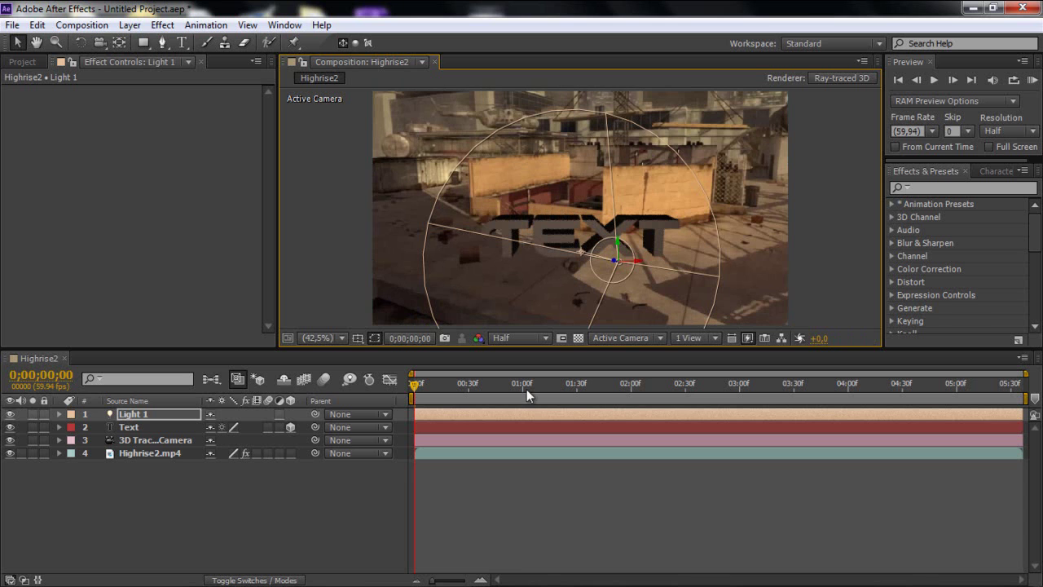
- Add a second light, Light 2, coloured light blue 45A9E8
click(132, 26)
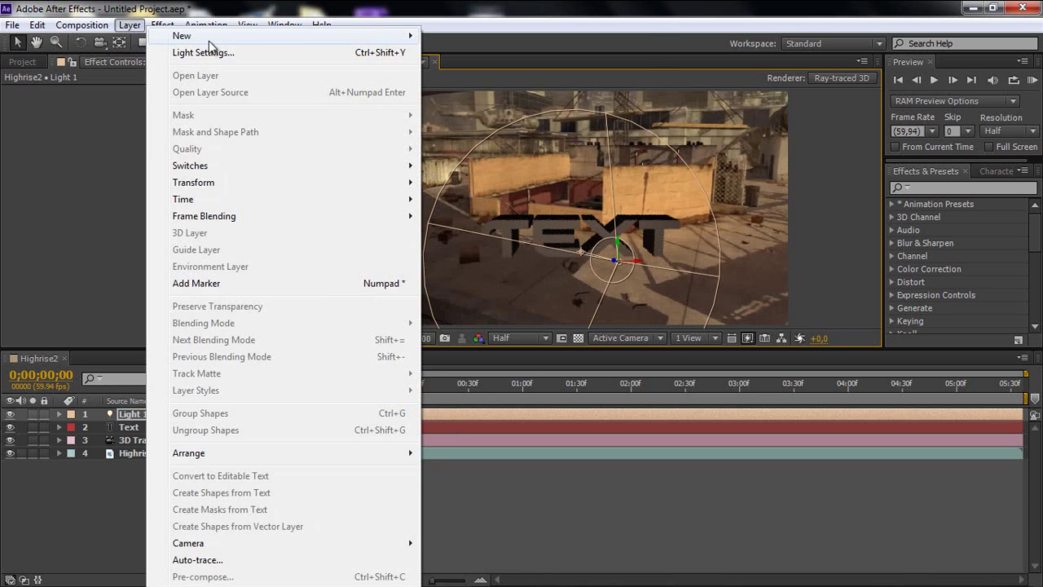
mouse_move(210, 37)
click(457, 70)
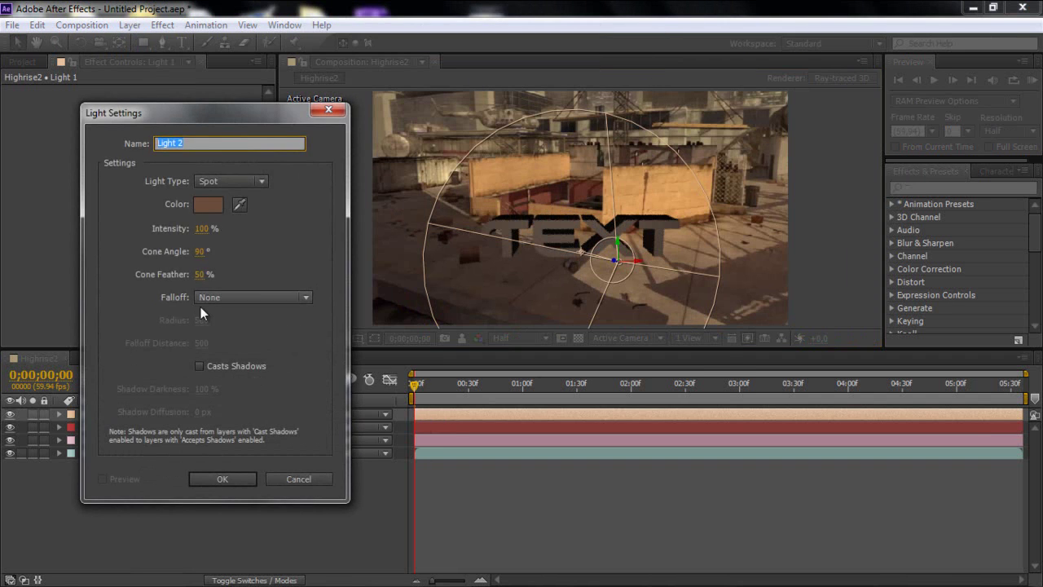
click(204, 202)
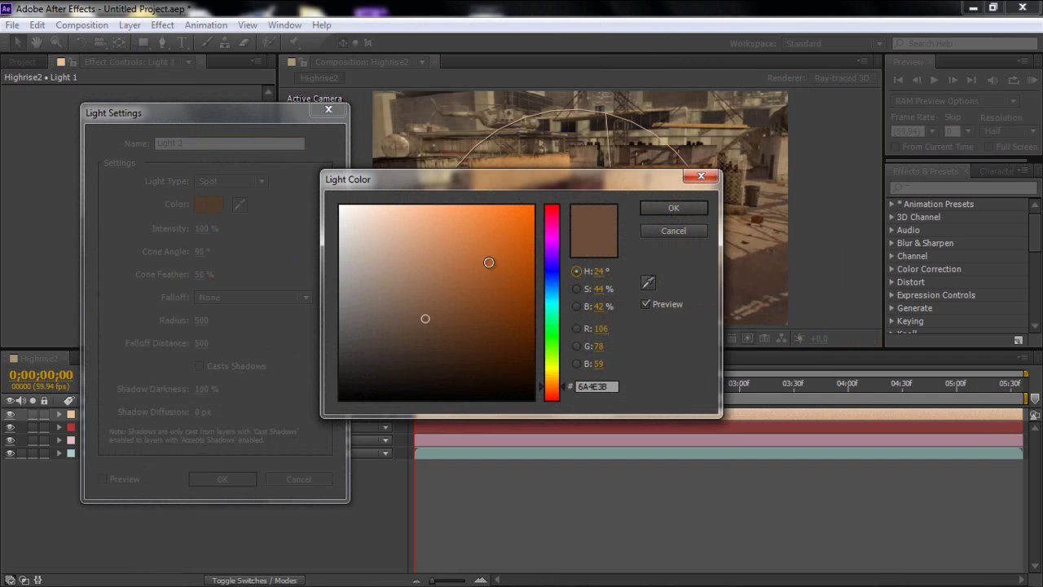
click(551, 239)
click(552, 289)
drag(486, 230, 475, 222)
click(662, 208)
click(236, 480)
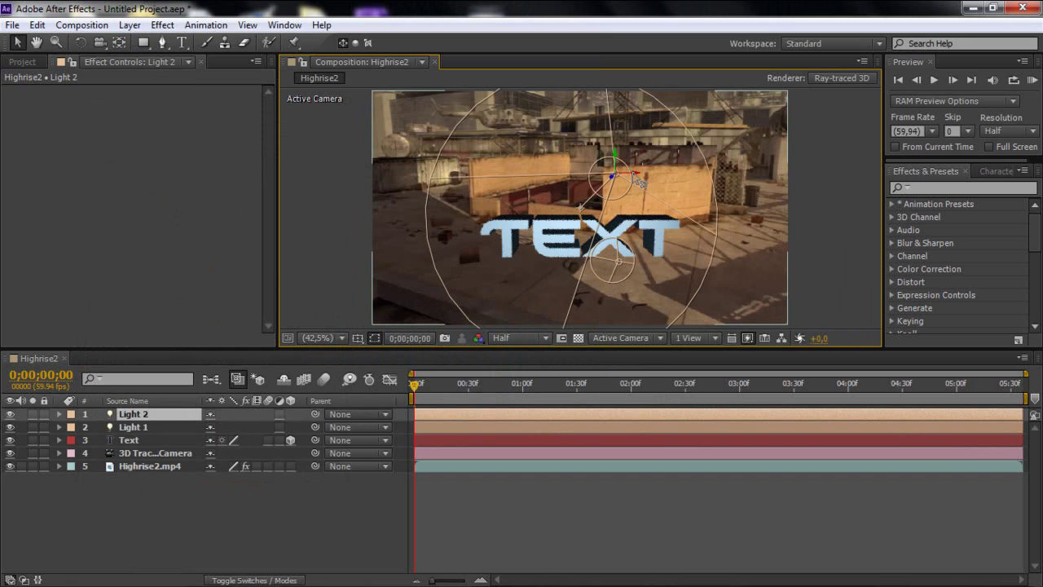
- Move Light 2 right and down, then scrub frames to check the pale-blue TEXT
drag(640, 180, 720, 175)
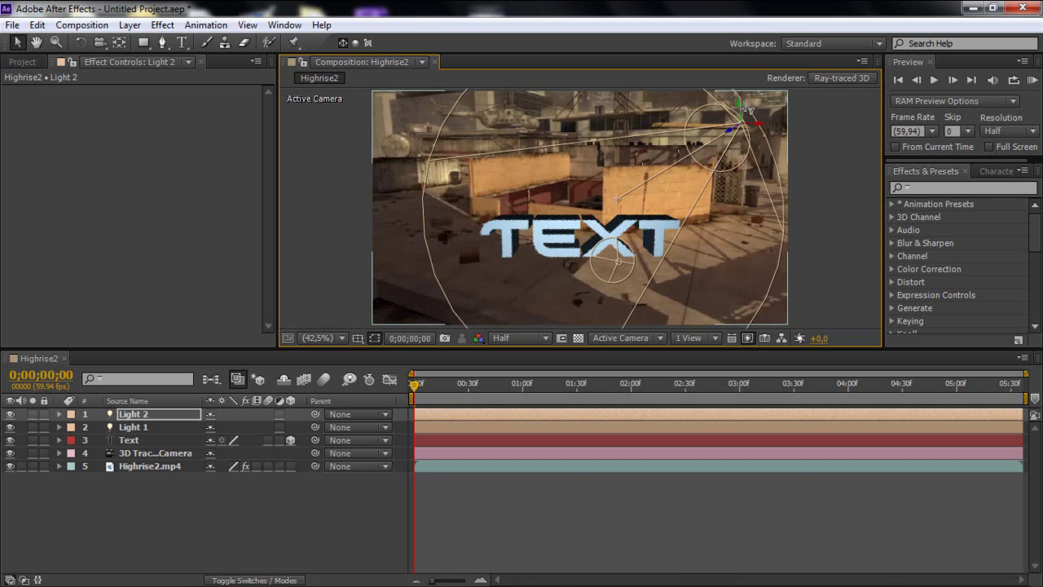
drag(742, 107, 739, 184)
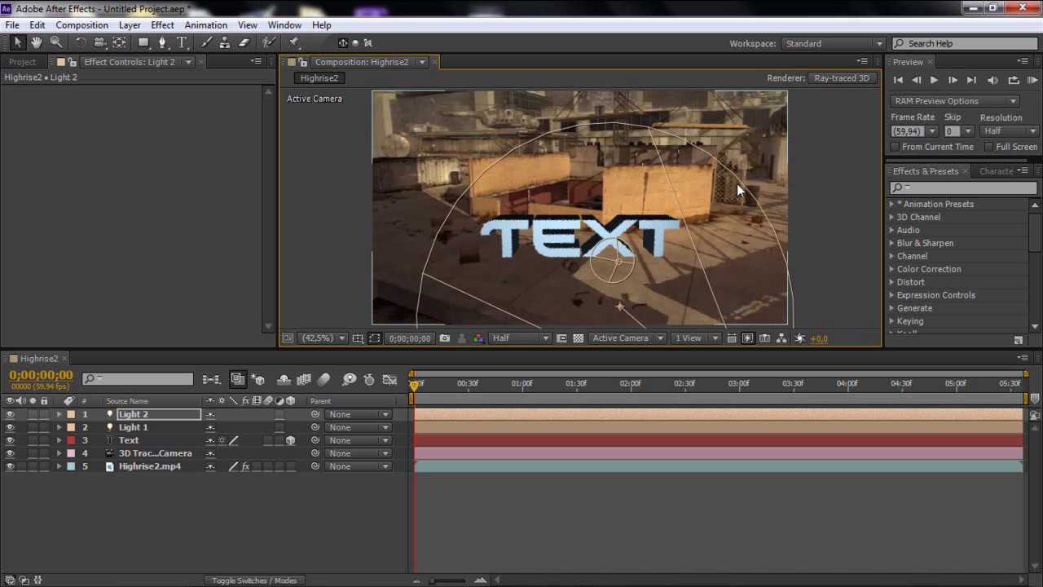
drag(457, 398, 373, 418)
drag(223, 420, 321, 426)
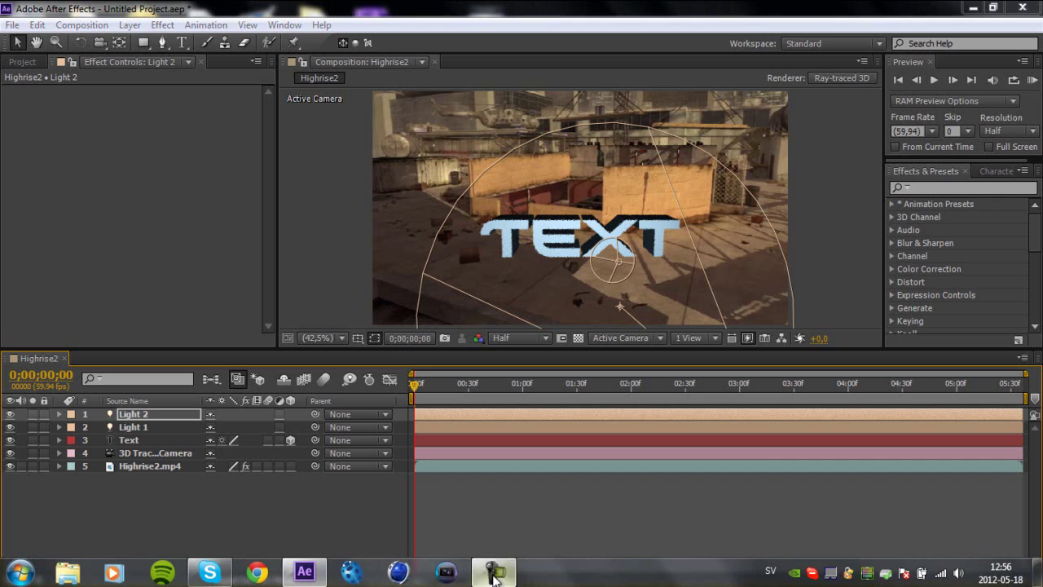
- Add a full-frame pure black (000000) solid, Black Solid 1, at the top of the layer stack
click(494, 574)
click(1008, 490)
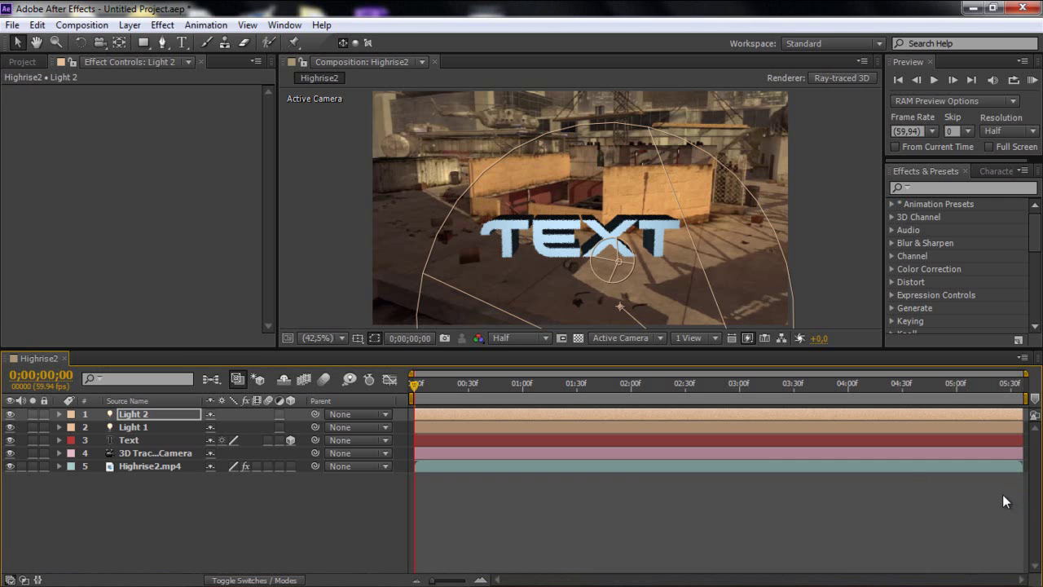
click(130, 25)
mouse_move(159, 37)
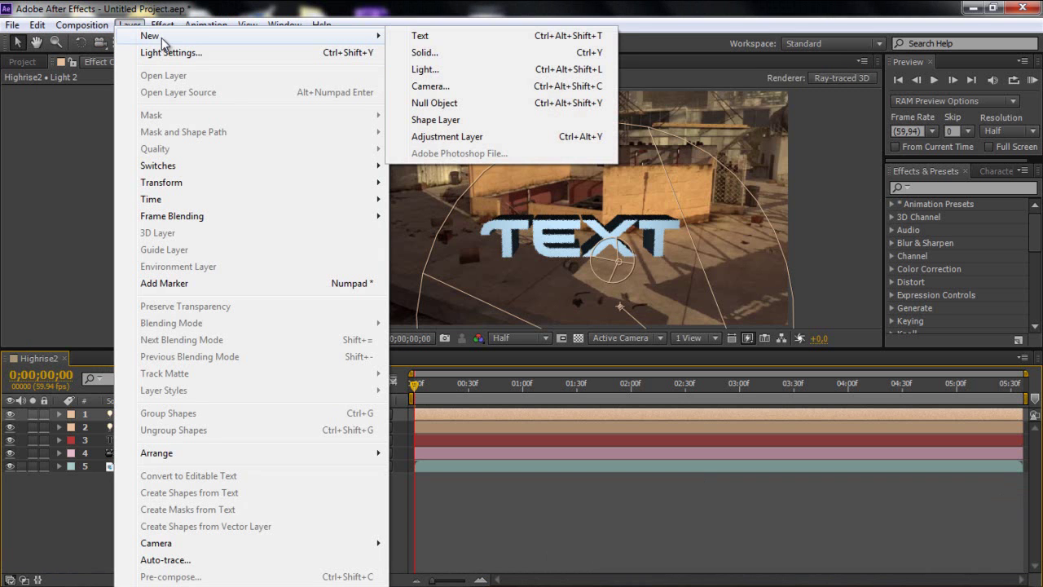
click(442, 56)
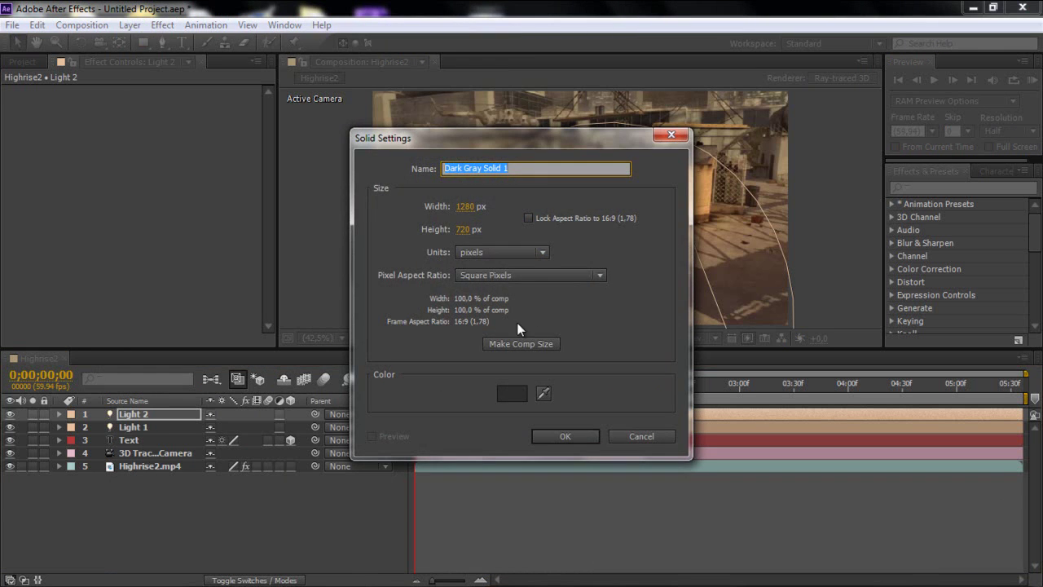
click(507, 395)
click(341, 398)
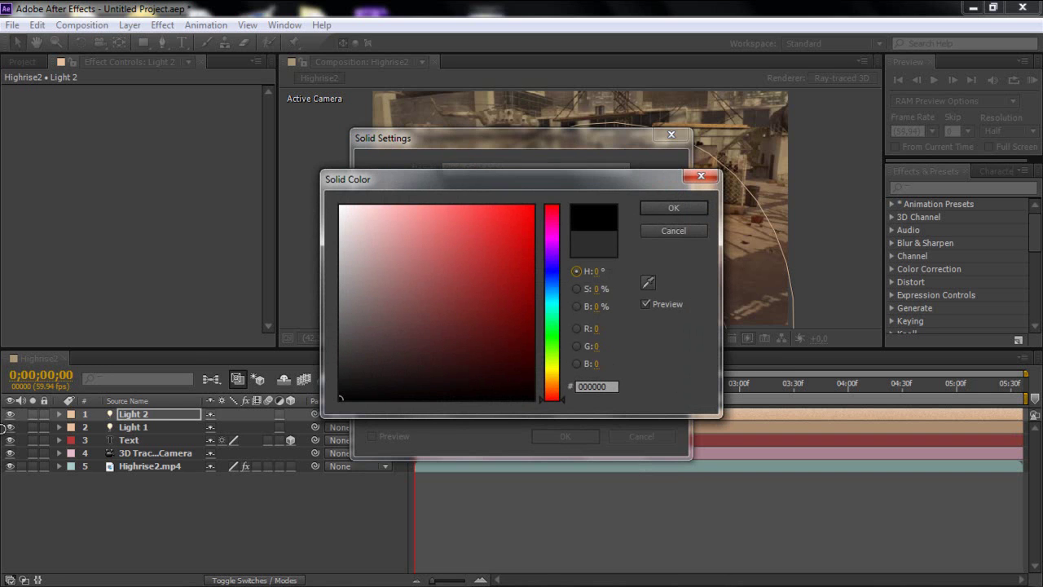
click(670, 209)
click(557, 436)
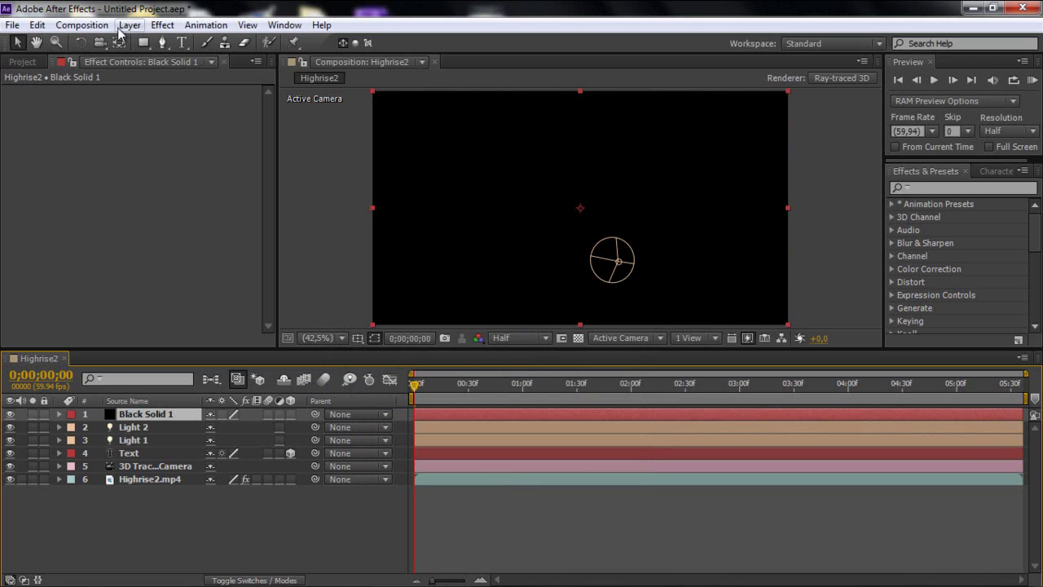
click(162, 43)
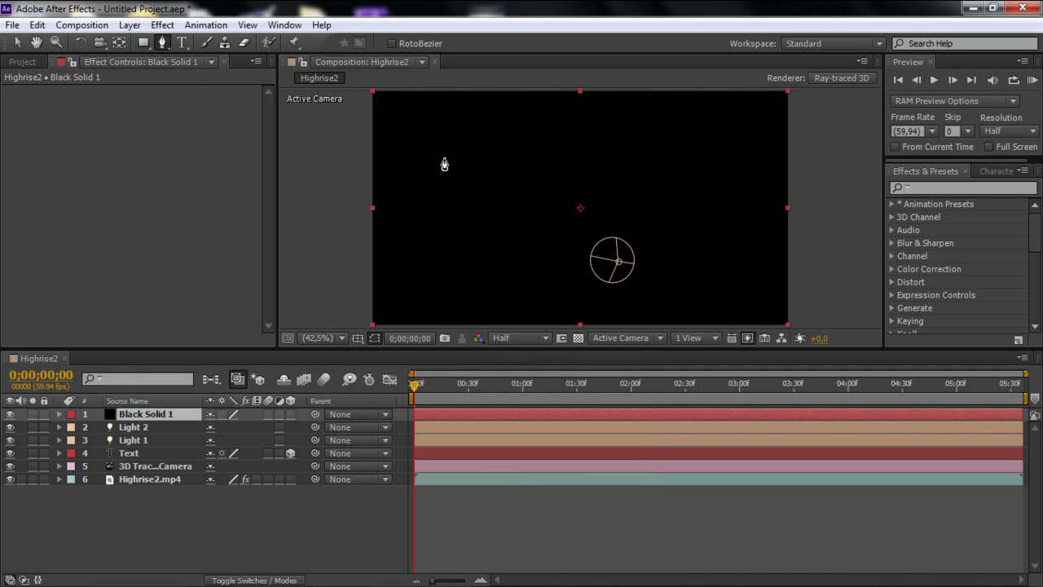
- Draw a wide rectangular mask on Black Solid 1 and move it lower in the frame
click(144, 42)
mouse_move(440, 159)
mouse_down()
mouse_move(671, 259)
mouse_move(740, 263)
mouse_move(734, 270)
mouse_up()
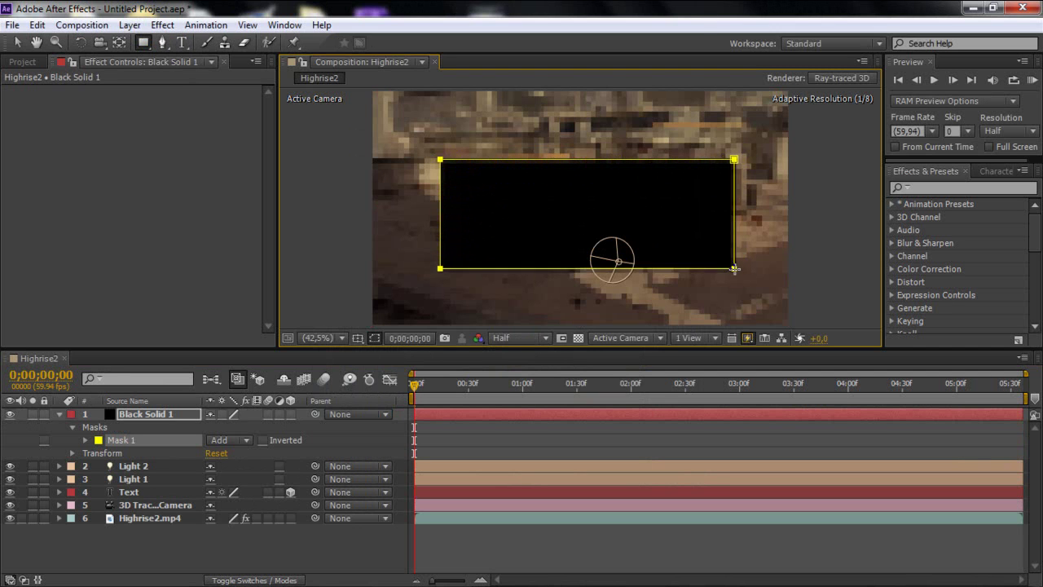
drag(736, 267, 735, 267)
click(18, 44)
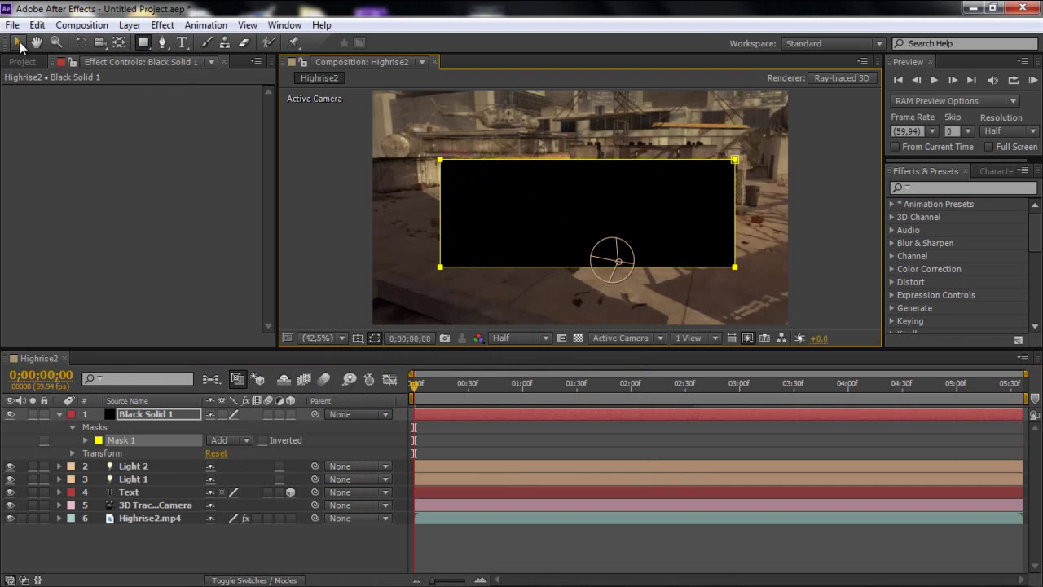
drag(591, 211, 575, 290)
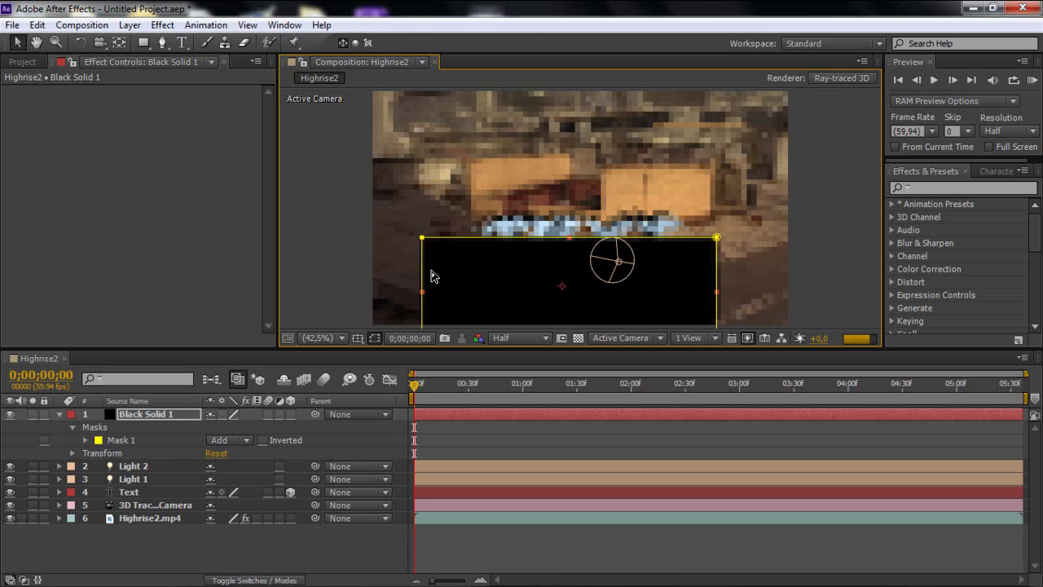
- Give the mask a large feather and level its top corners so the patch sits beneath the TEXT
click(86, 440)
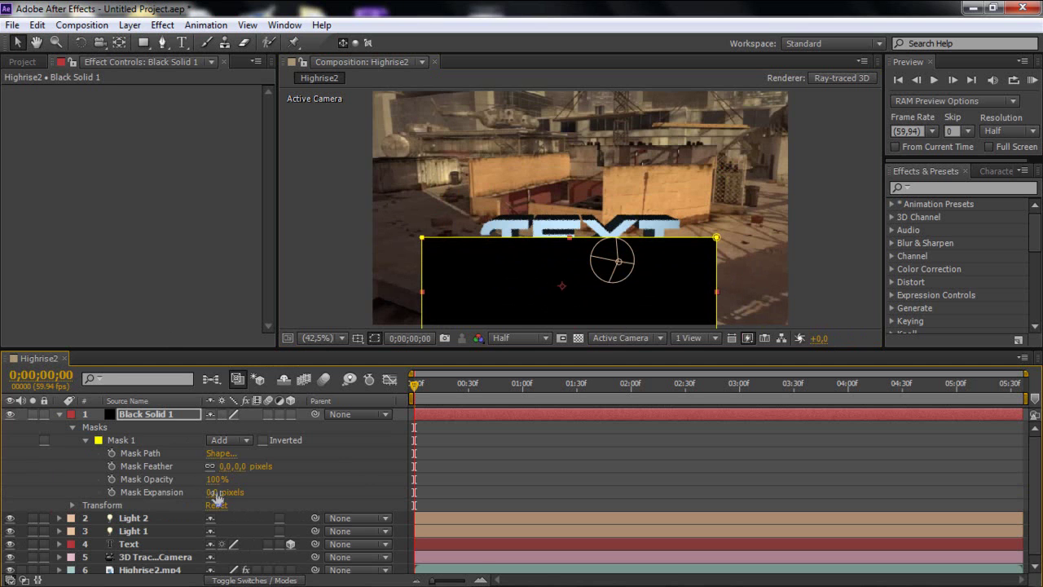
drag(236, 467, 438, 458)
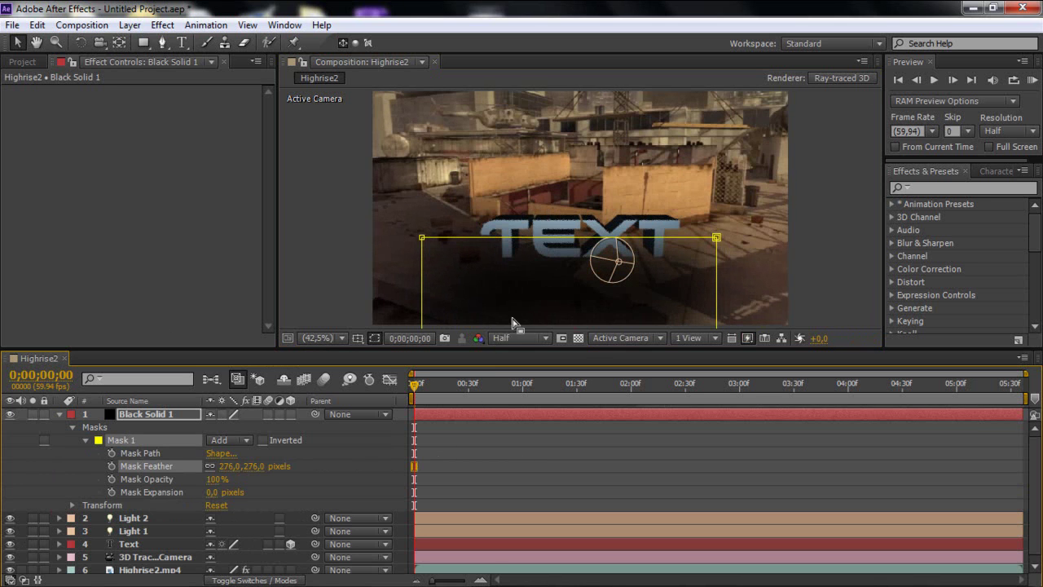
drag(715, 238, 706, 263)
key(ctrl+z)
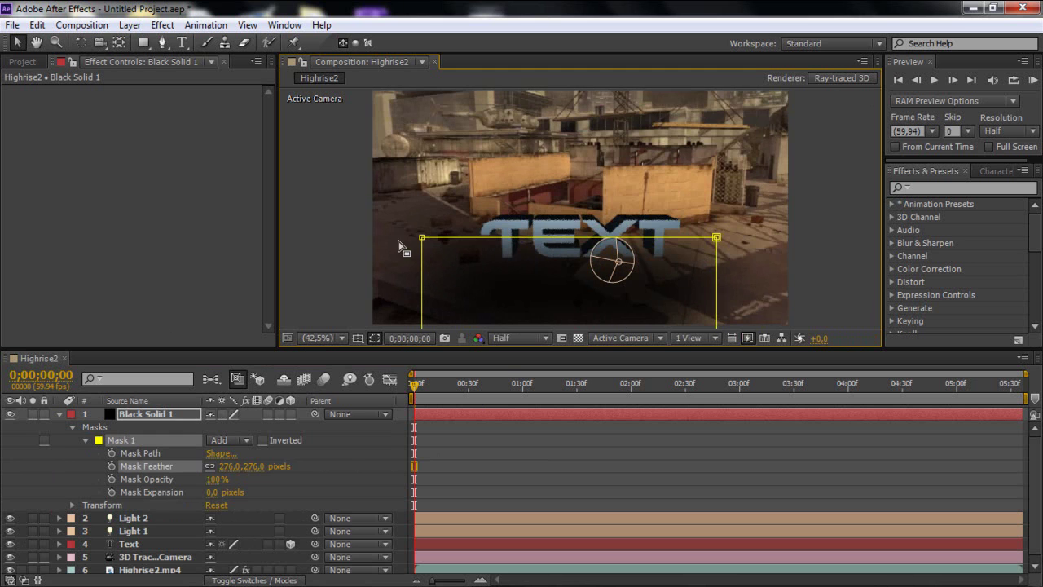
drag(422, 237, 427, 264)
drag(716, 237, 717, 268)
click(619, 282)
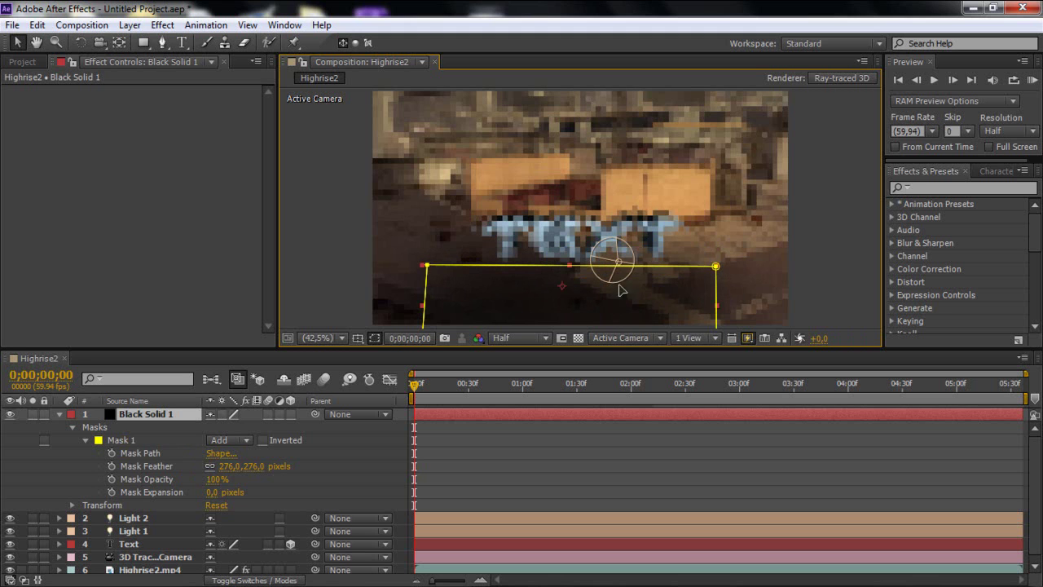
drag(619, 282, 614, 271)
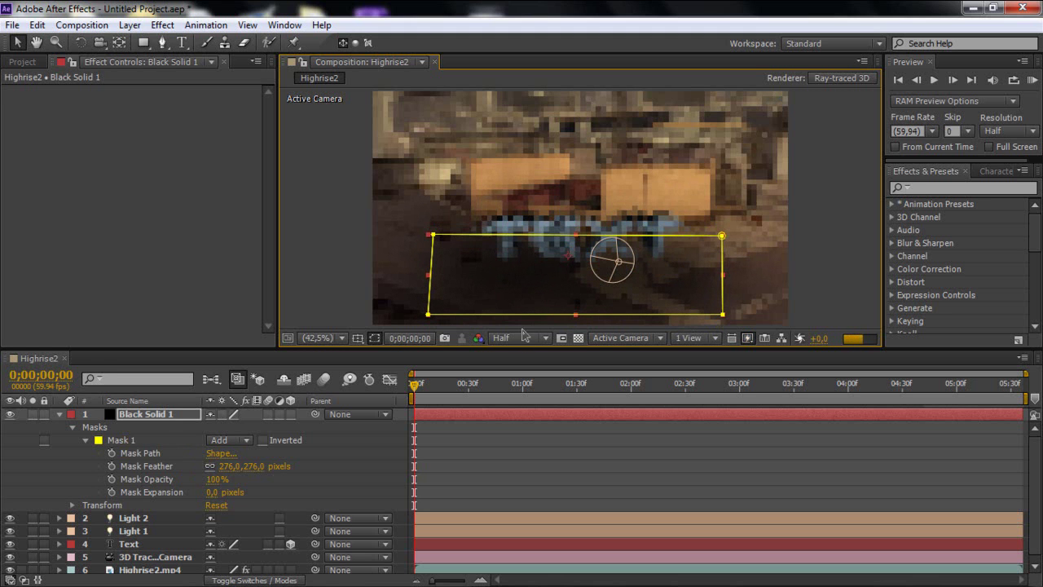
- Reduce Mask Feather to 262 px and play through the footage to check the shadow
click(553, 522)
click(555, 530)
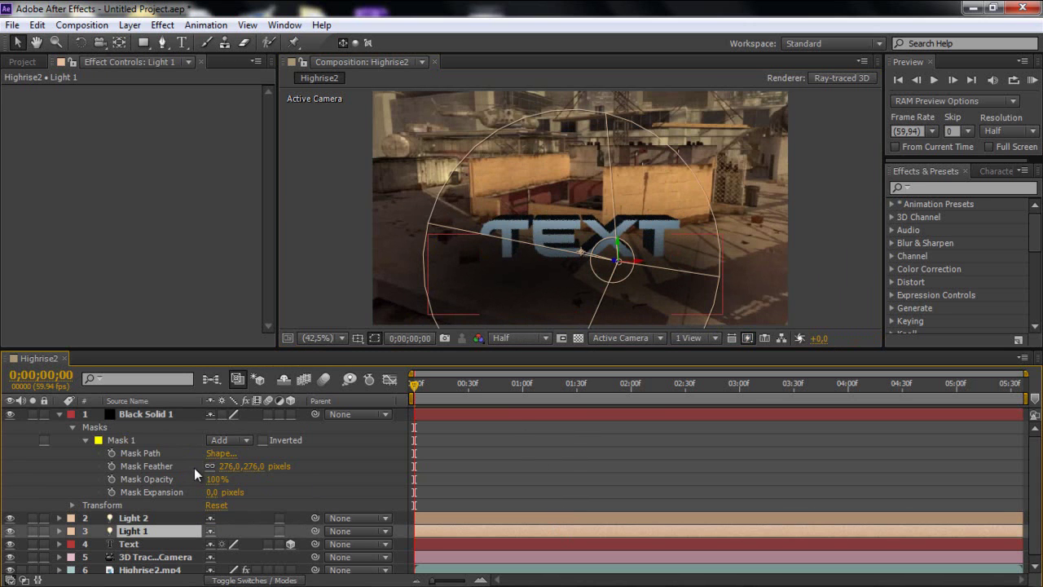
drag(222, 466, 210, 466)
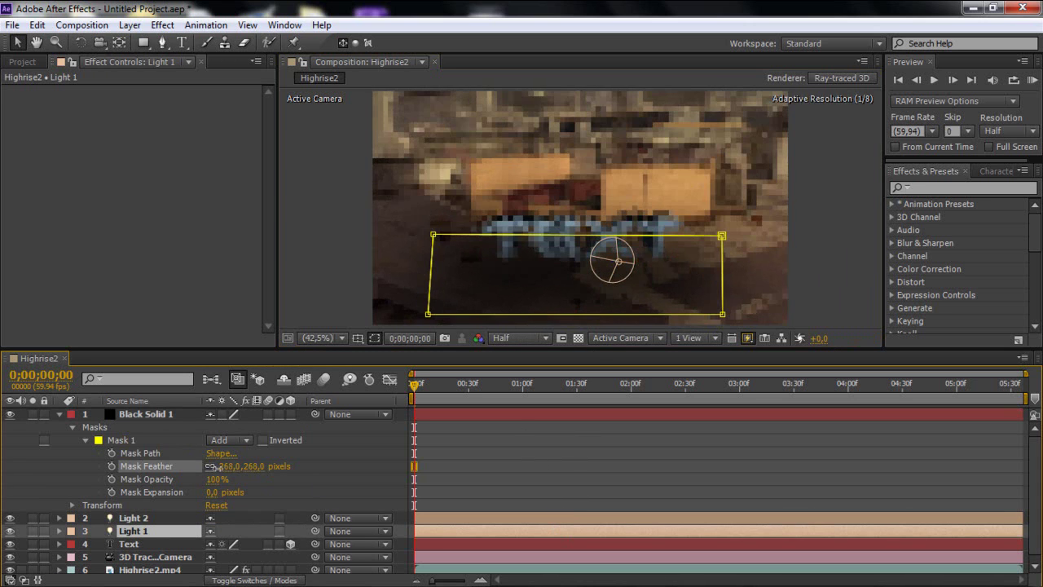
click(506, 492)
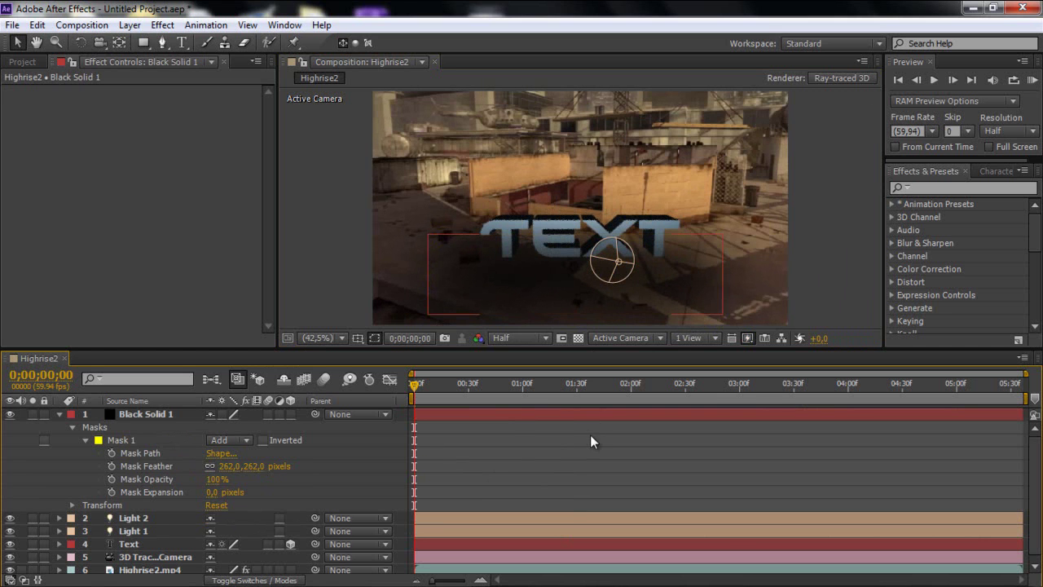
drag(516, 383, 696, 383)
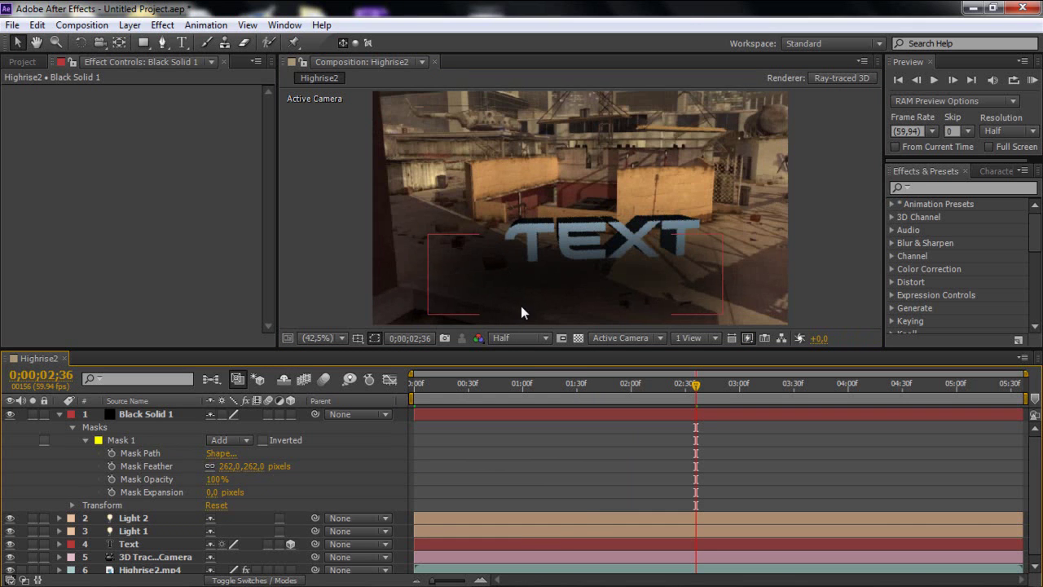
- Set the Ray-traced 3D renderer's Ray-tracing Quality to 10 and apply the composition settings
click(573, 398)
click(575, 395)
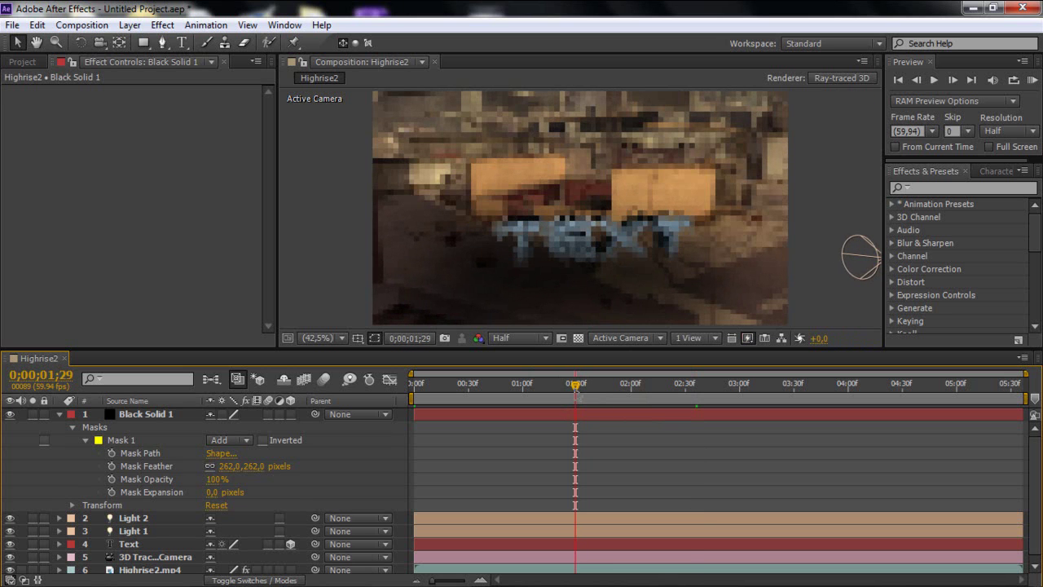
click(828, 80)
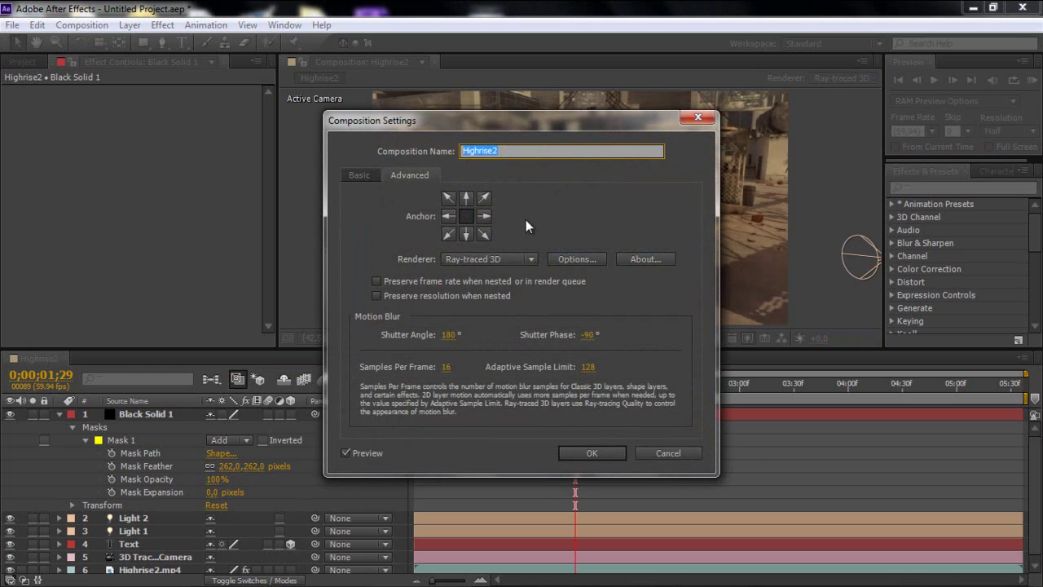
click(574, 259)
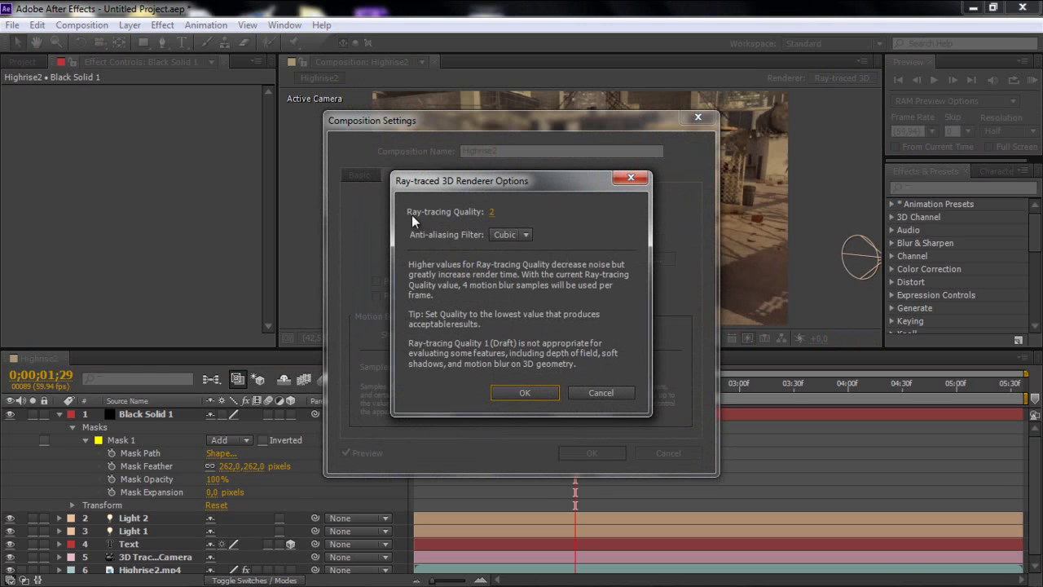
click(490, 210)
text(10)
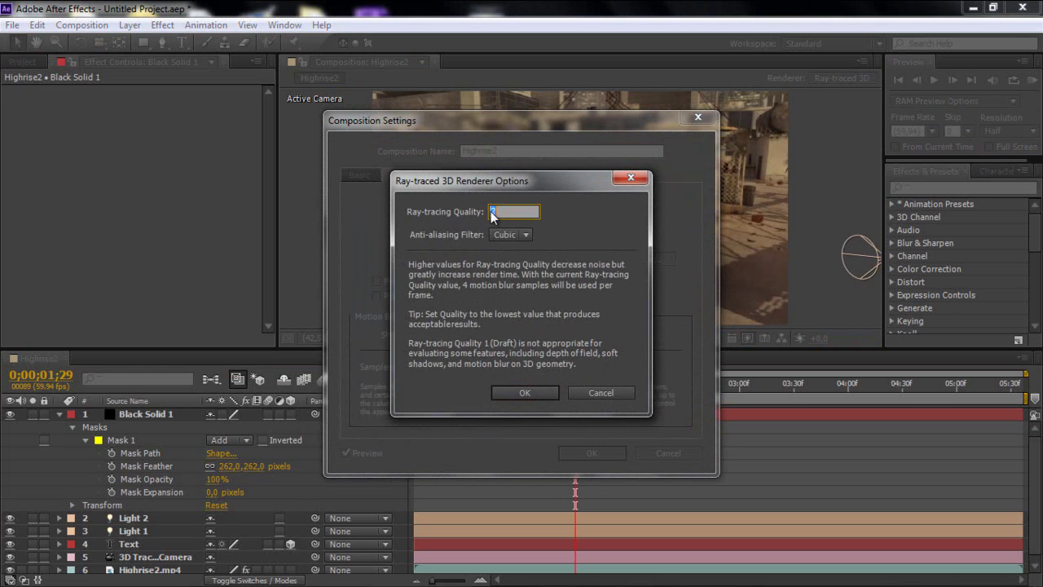
click(541, 392)
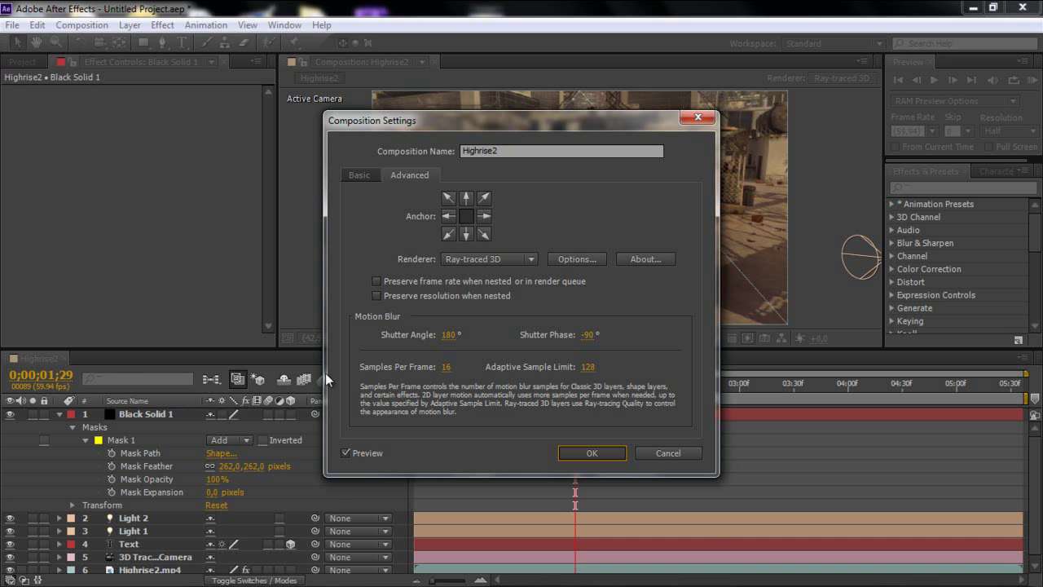
click(560, 453)
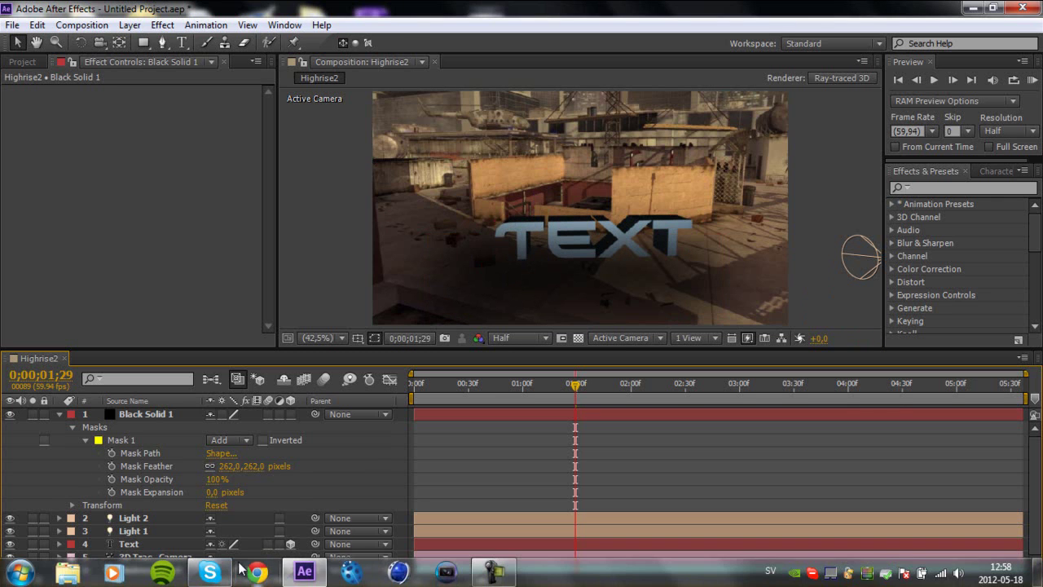
mouse_move(477, 574)
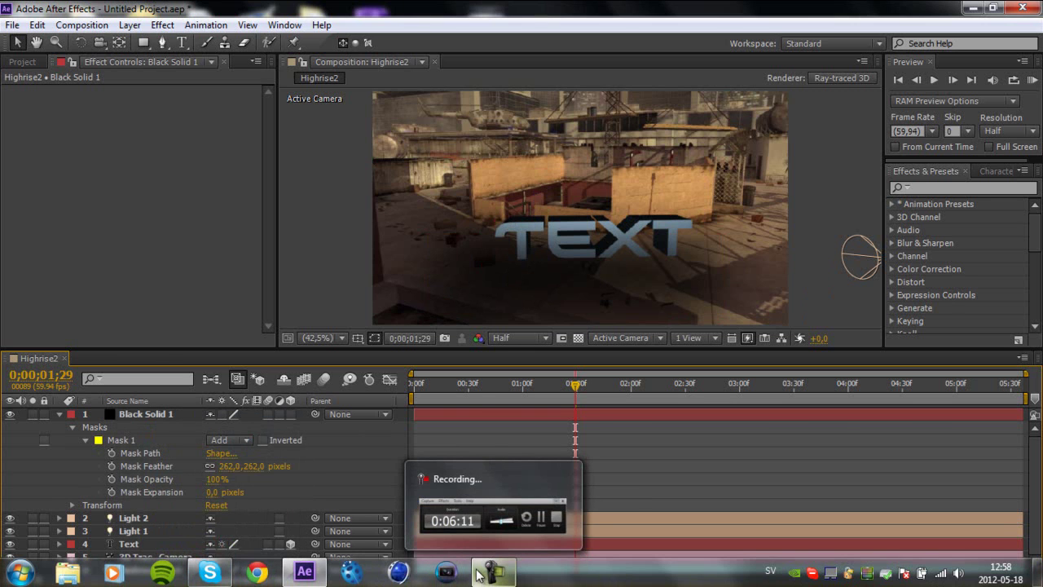